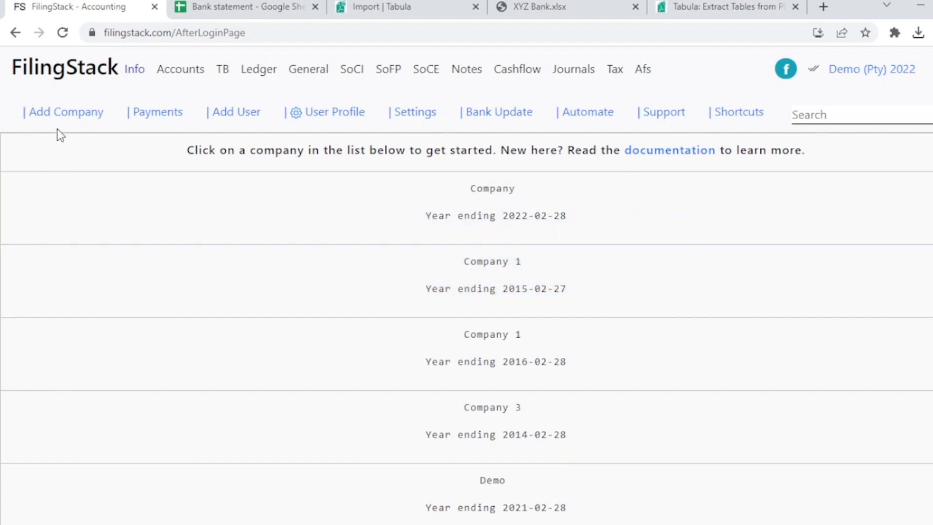
Open the form for adding a company and review its fields, from company name to the previous year end date.
{"action": "left_click", "coordinate": [57, 117]}
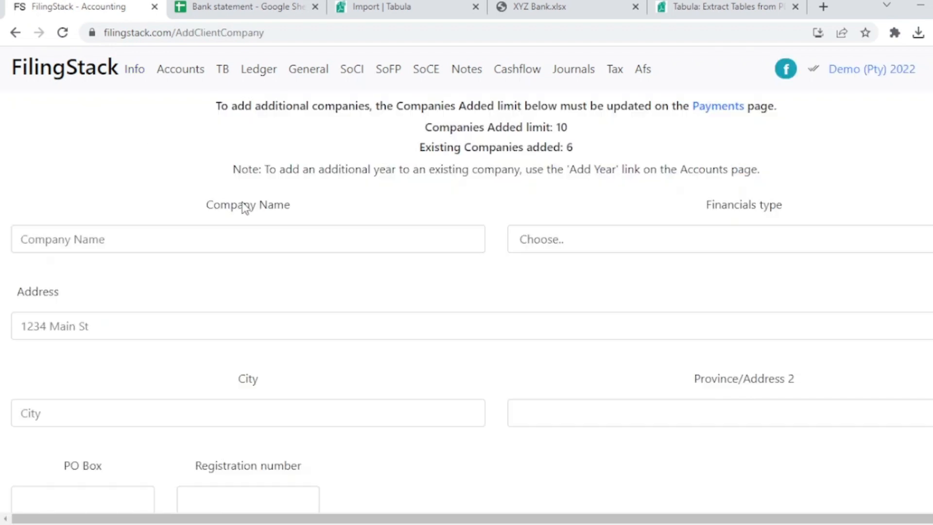
{"action": "scroll", "coordinate": [253, 223], "scroll_direction": "down", "scroll_amount": 3}
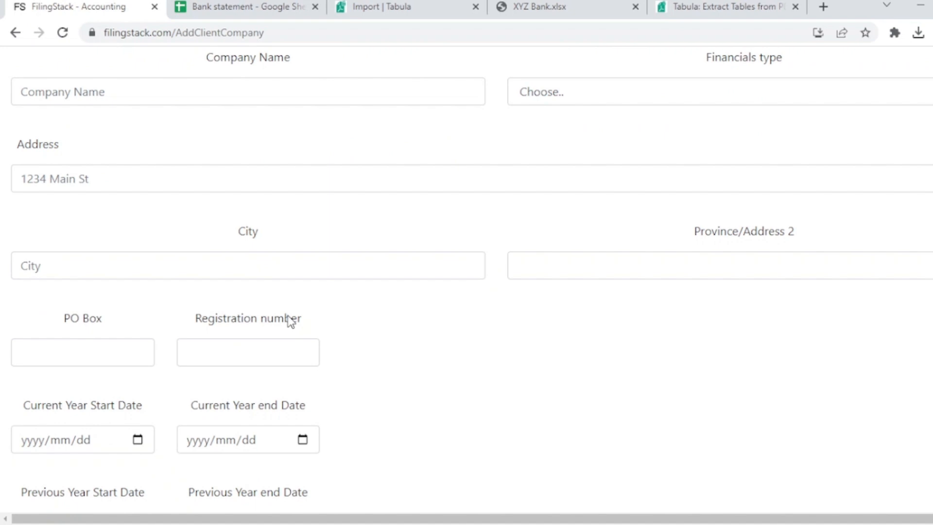
{"action": "scroll", "coordinate": [371, 319], "scroll_direction": "down", "scroll_amount": 2}
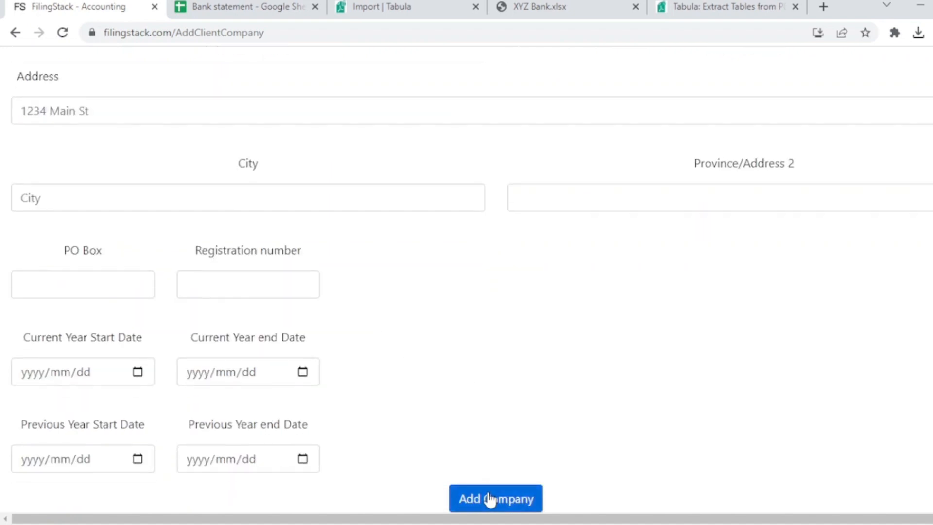
{"action": "scroll", "coordinate": [403, 379], "scroll_direction": "up", "scroll_amount": 5}
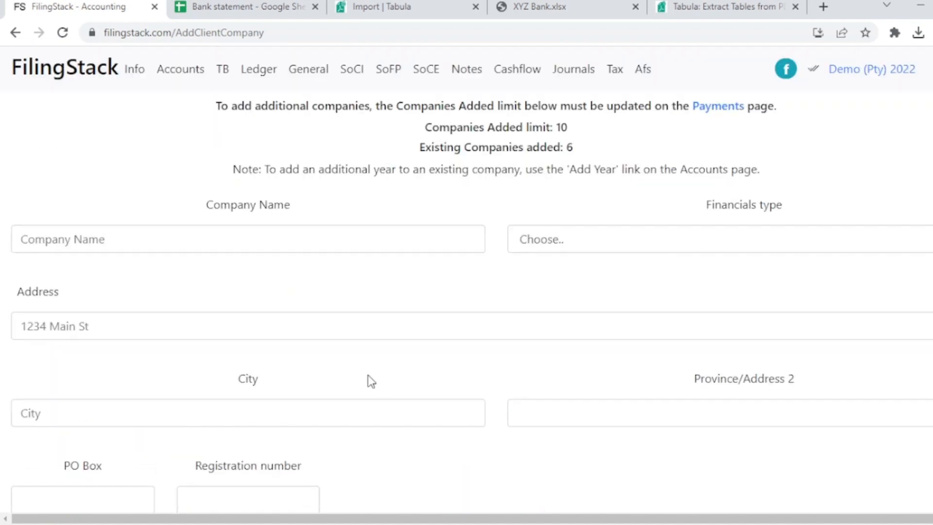
Select the Demo company with year ending 2022-02-28 from the company list and open its bank statement processing page.
{"action": "left_click", "coordinate": [145, 78]}
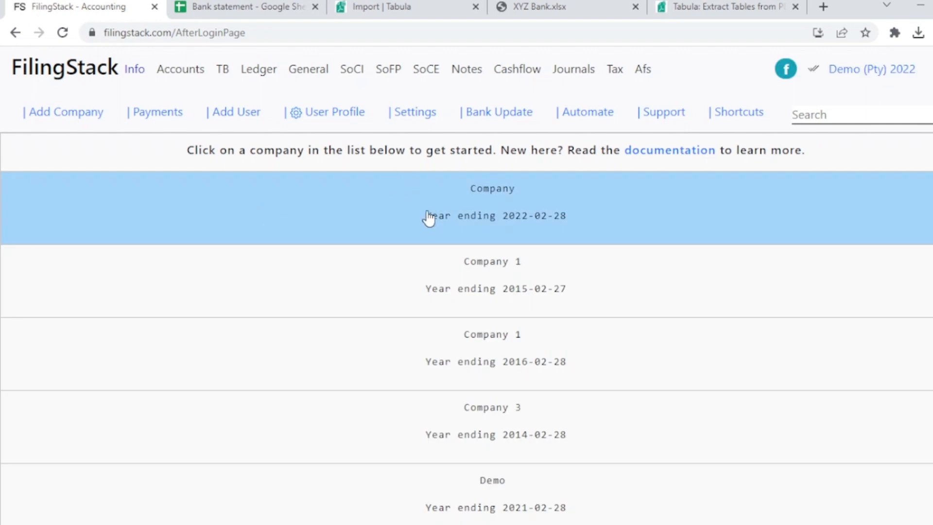
{"action": "scroll", "coordinate": [464, 327], "scroll_direction": "down", "scroll_amount": 2}
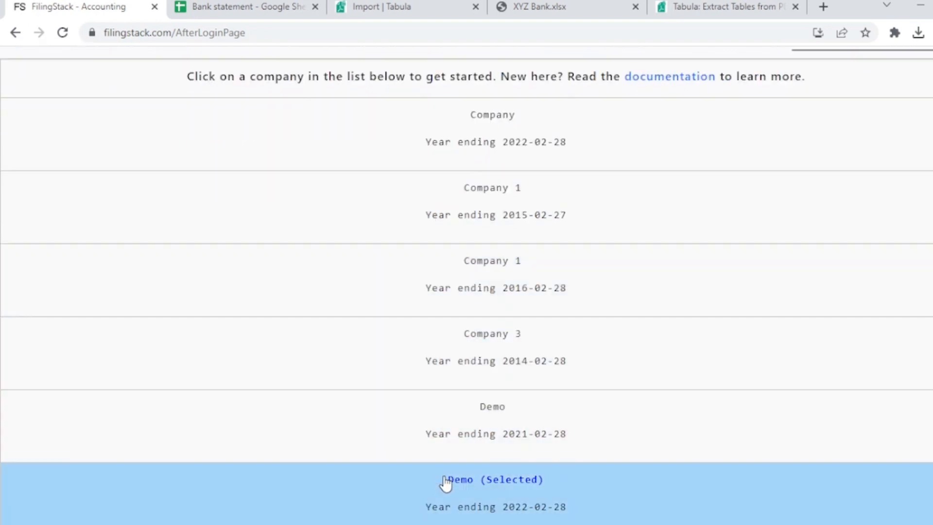
{"action": "left_click", "coordinate": [445, 483]}
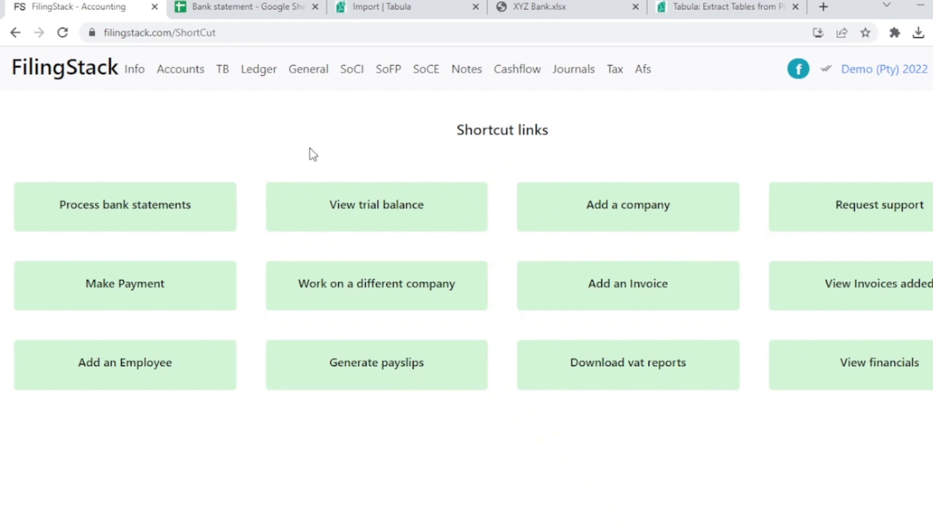
{"action": "left_click", "coordinate": [210, 215]}
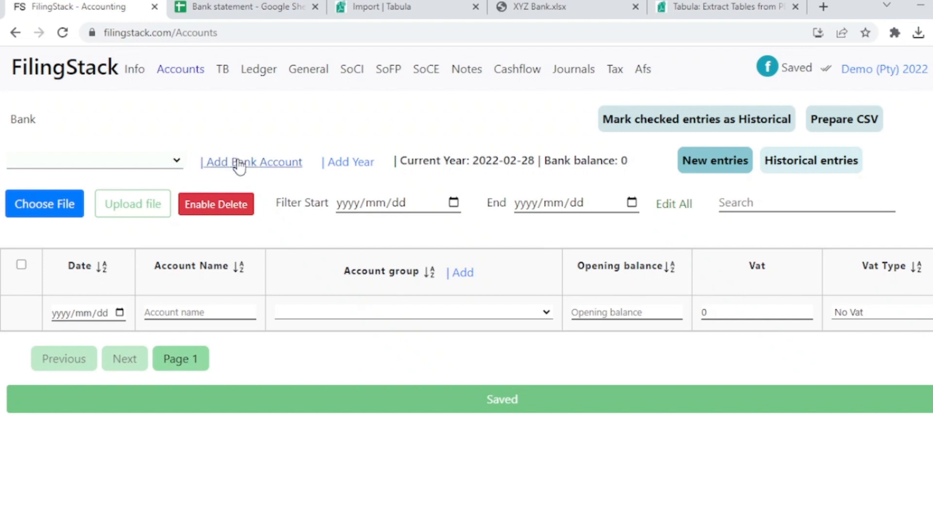
View the option for adding a bank account and select XYZ Bank as the account to process.
{"action": "left_click", "coordinate": [272, 162]}
{"action": "left_click", "coordinate": [180, 294]}
{"action": "left_click", "coordinate": [138, 161]}
{"action": "left_click", "coordinate": [138, 187]}
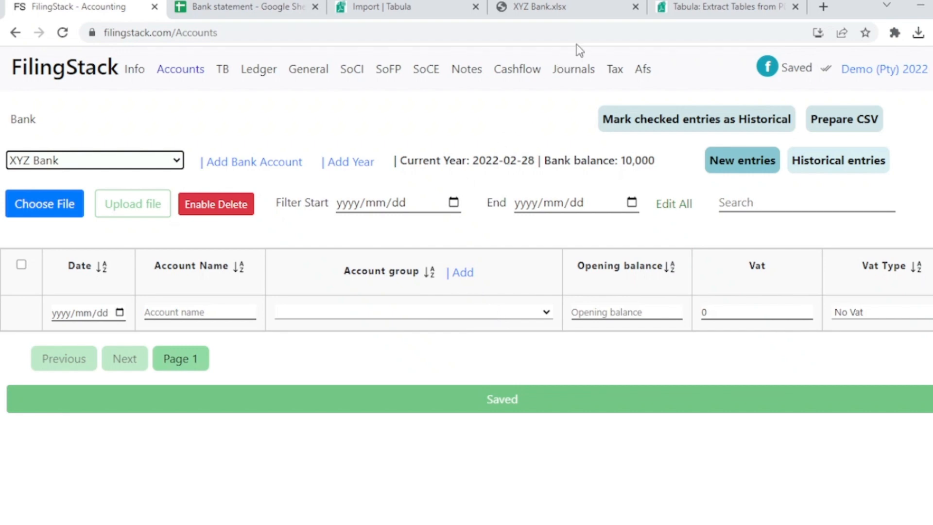
Review the XYZ Bank PDF statement and the Tabula download website.
{"action": "left_click", "coordinate": [589, 10]}
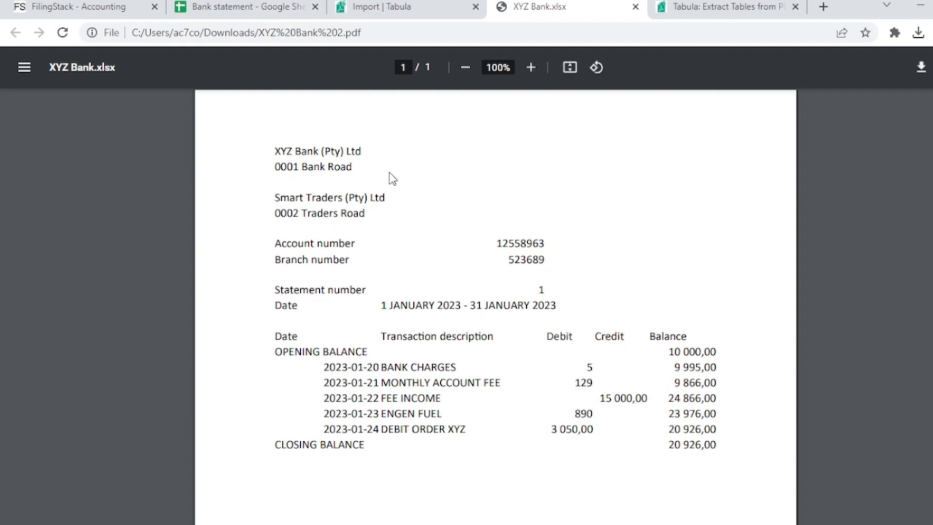
{"action": "left_click", "coordinate": [678, 7]}
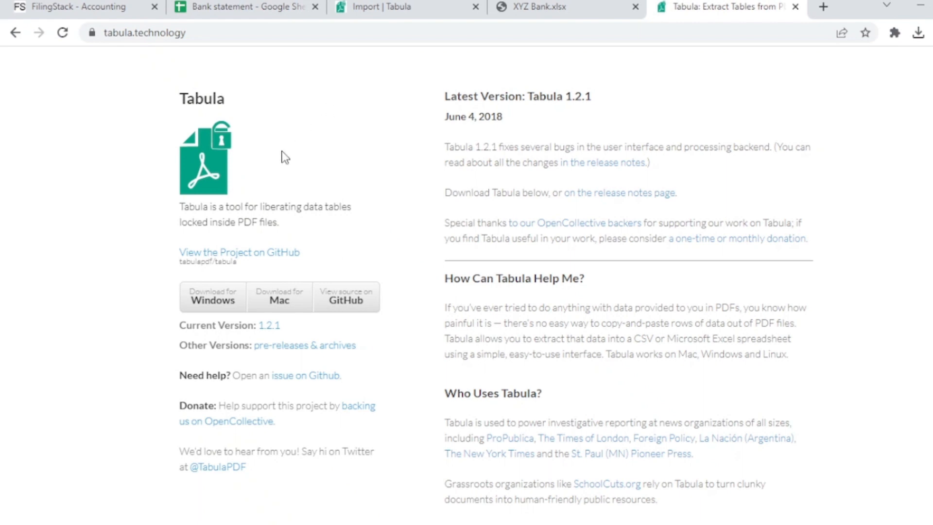
In the local Tabula app, open the newest XYZ Bank 3.pdf for extraction and select its table from the column headers through DEBIT ORDER XYZ.
{"action": "left_click", "coordinate": [367, 6]}
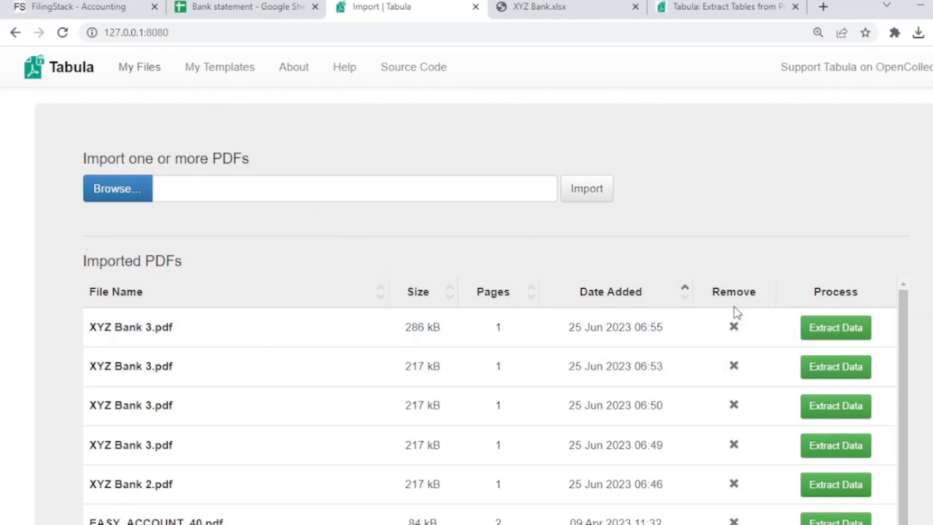
{"action": "left_click", "coordinate": [827, 333]}
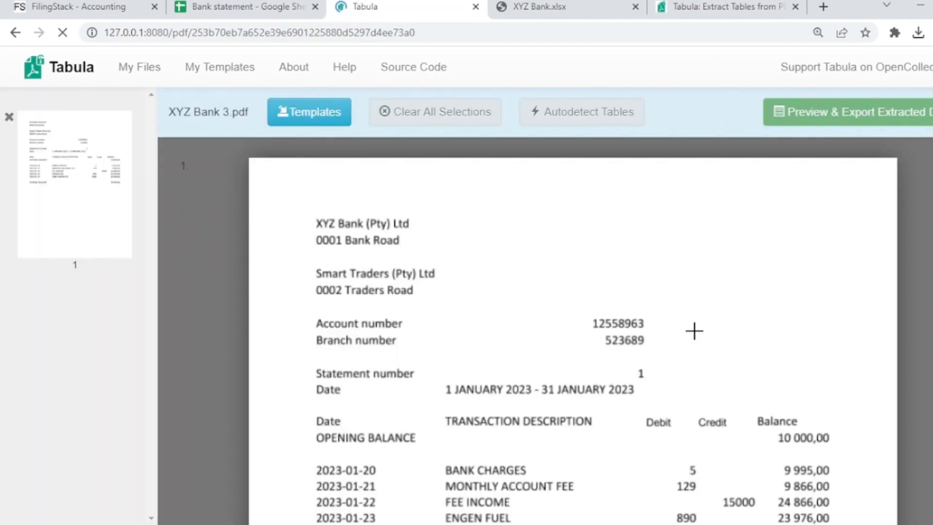
{"action": "scroll", "coordinate": [581, 291], "scroll_direction": "down", "scroll_amount": 1}
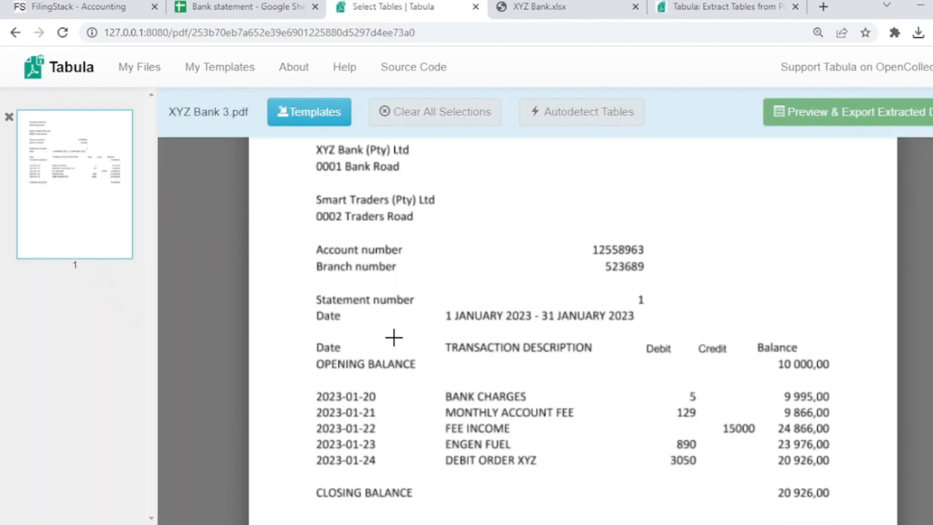
{"action": "scroll", "coordinate": [315, 335], "scroll_direction": "down", "scroll_amount": 1}
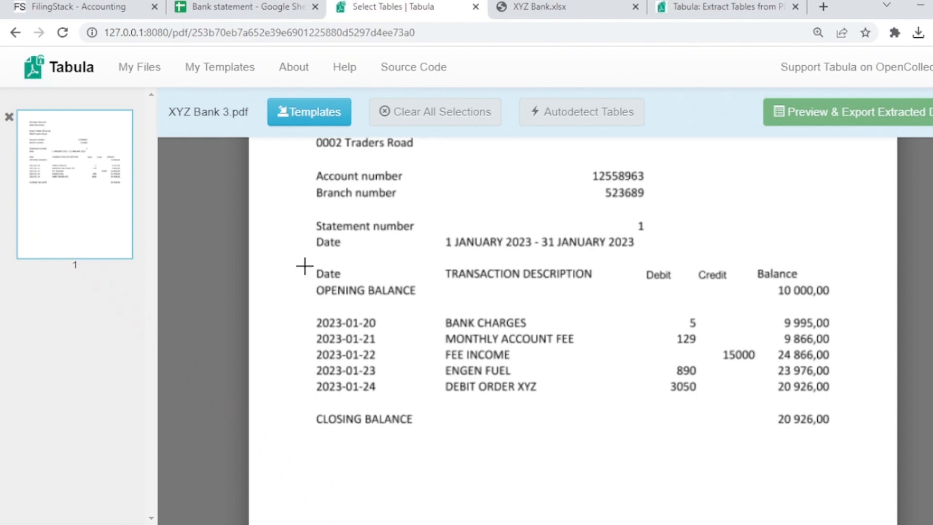
{"action": "left_click_drag", "start_coordinate": [308, 257], "coordinate": [845, 408]}
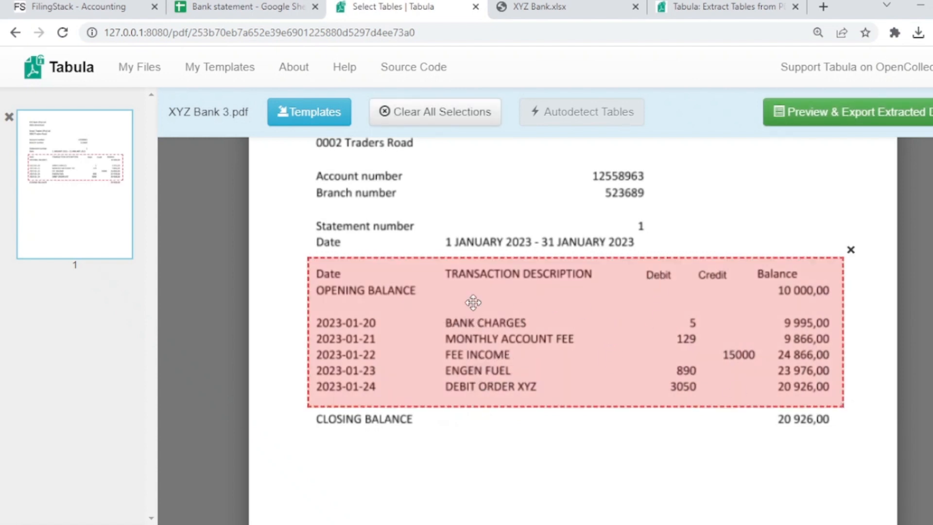
Preview the extracted table data and export it in CSV format.
{"action": "left_click", "coordinate": [795, 125]}
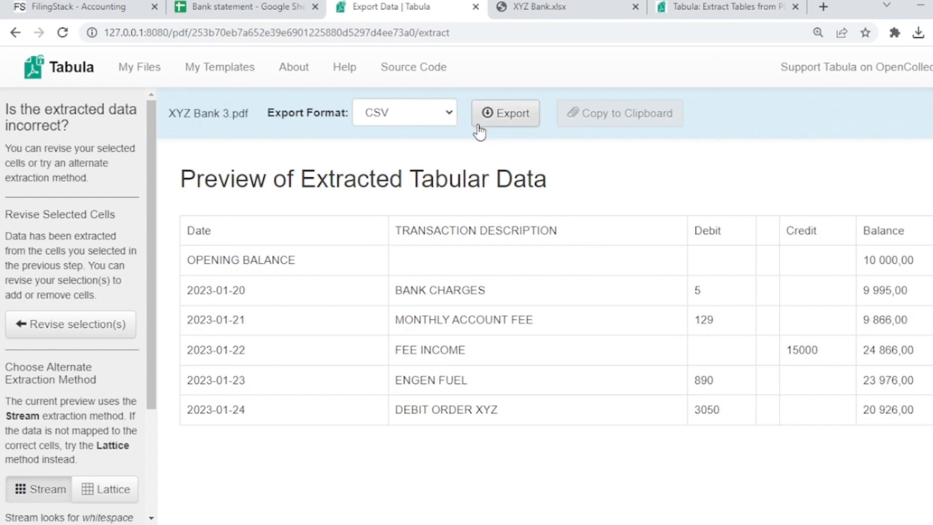
{"action": "left_click", "coordinate": [422, 119]}
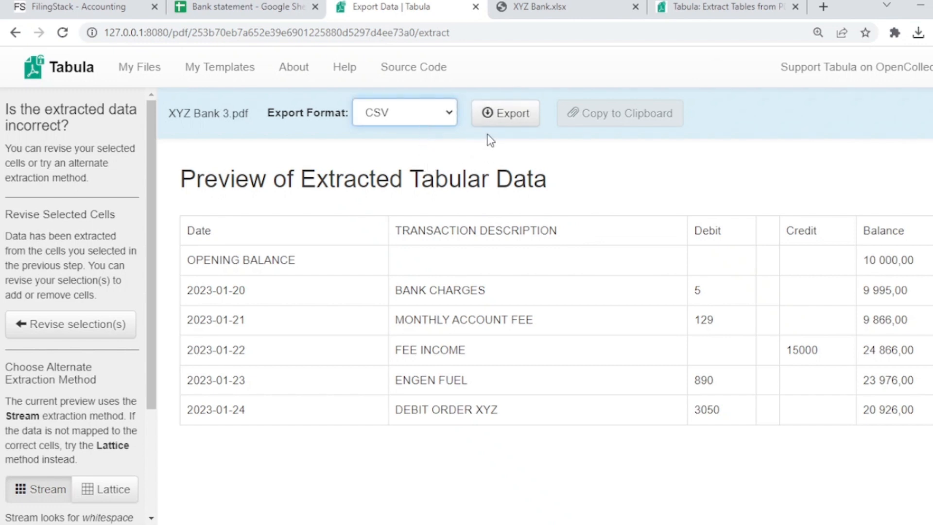
{"action": "left_click", "coordinate": [494, 147]}
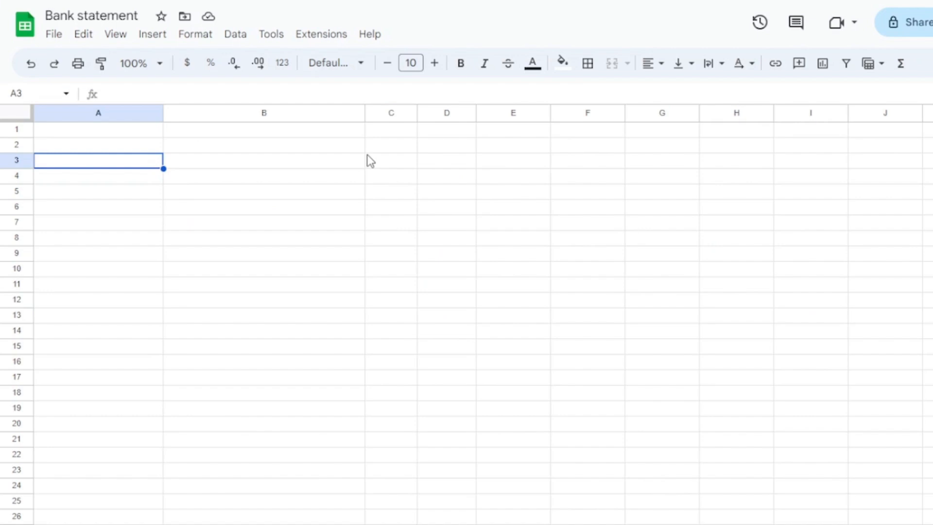
Upload tabula-XYZ Bank 3.csv into the Bank statement spreadsheet in Google Sheets, replacing the current sheet.
{"action": "left_click", "coordinate": [54, 34]}
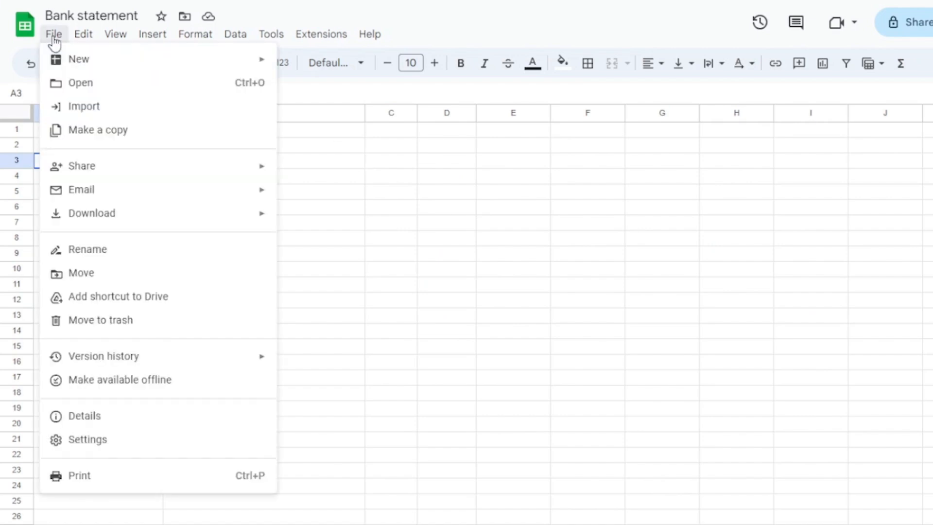
{"action": "left_click", "coordinate": [83, 108]}
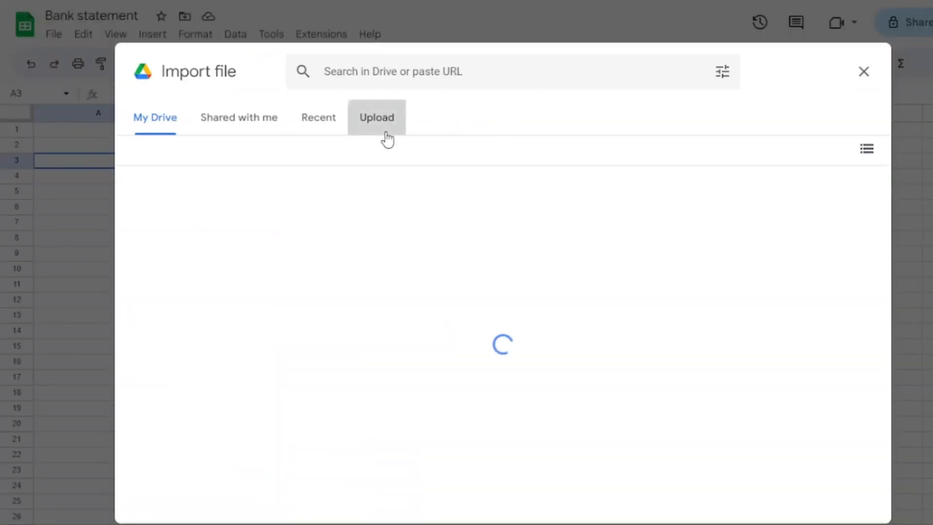
{"action": "left_click", "coordinate": [384, 127]}
{"action": "left_click", "coordinate": [470, 375]}
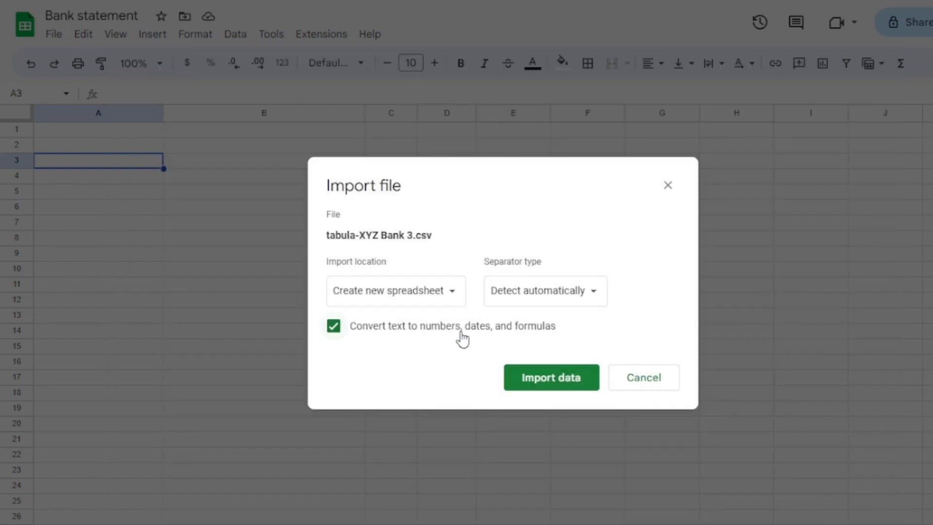
{"action": "left_click", "coordinate": [445, 296]}
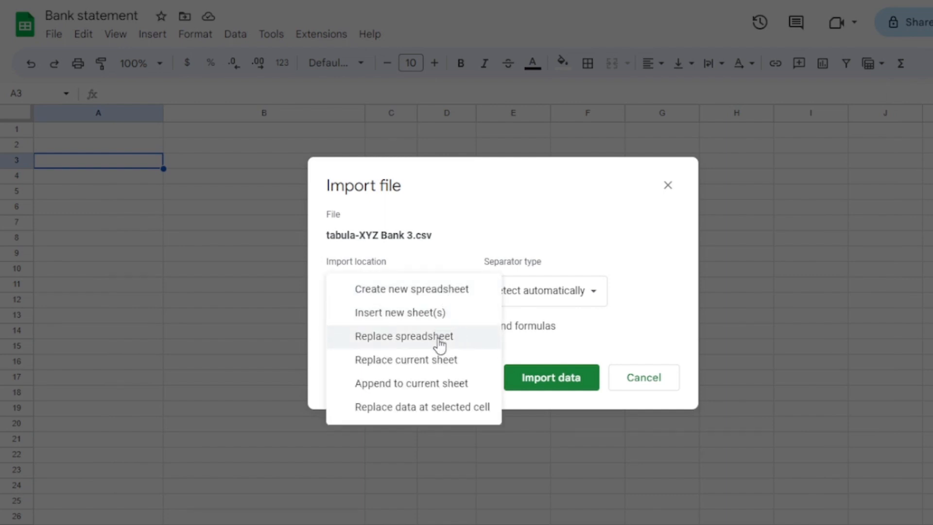
{"action": "left_click", "coordinate": [442, 360]}
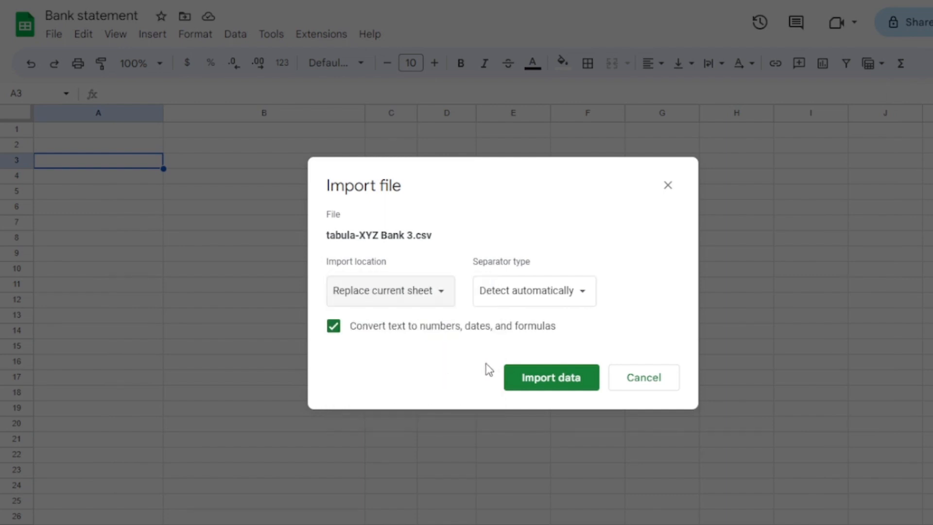
{"action": "left_click", "coordinate": [534, 378]}
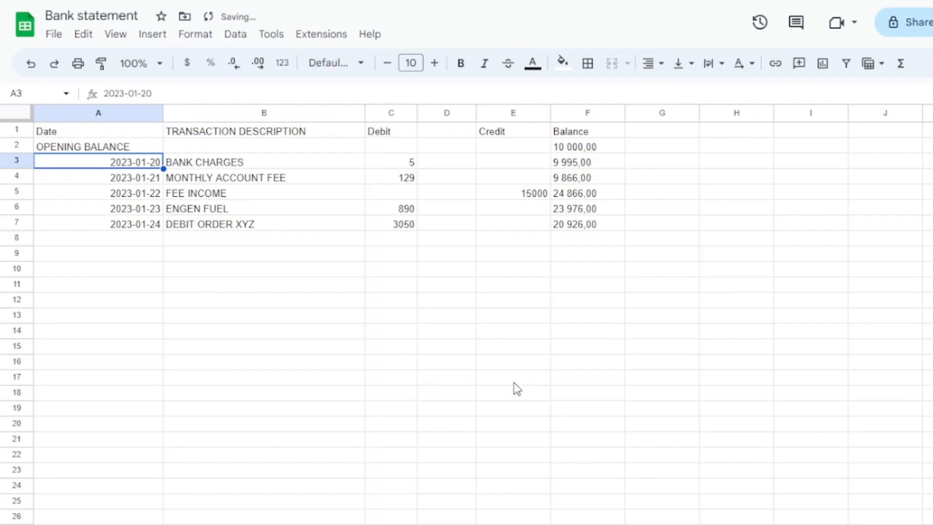
Delete the Balance column F from the imported bank statement.
{"action": "left_click", "coordinate": [427, 270]}
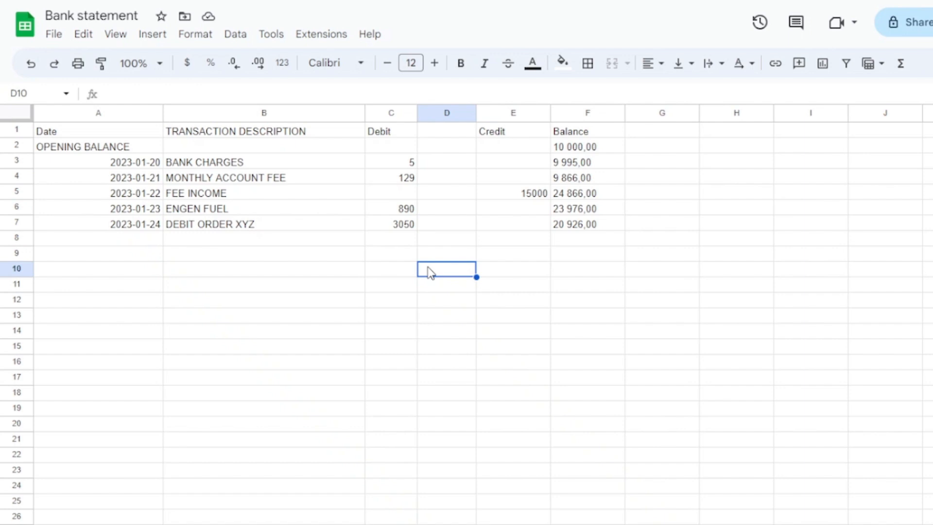
{"action": "left_click", "coordinate": [583, 115]}
{"action": "right_click", "coordinate": [583, 115]}
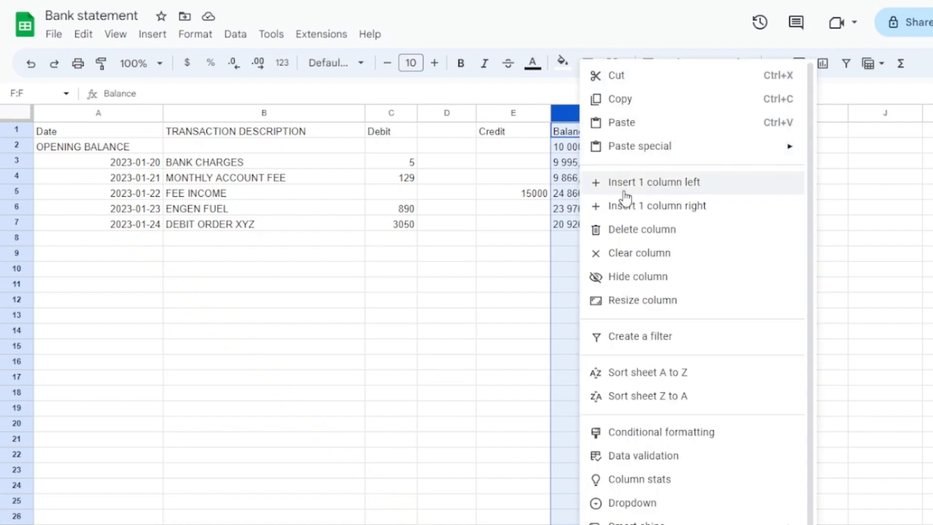
{"action": "left_click", "coordinate": [636, 234]}
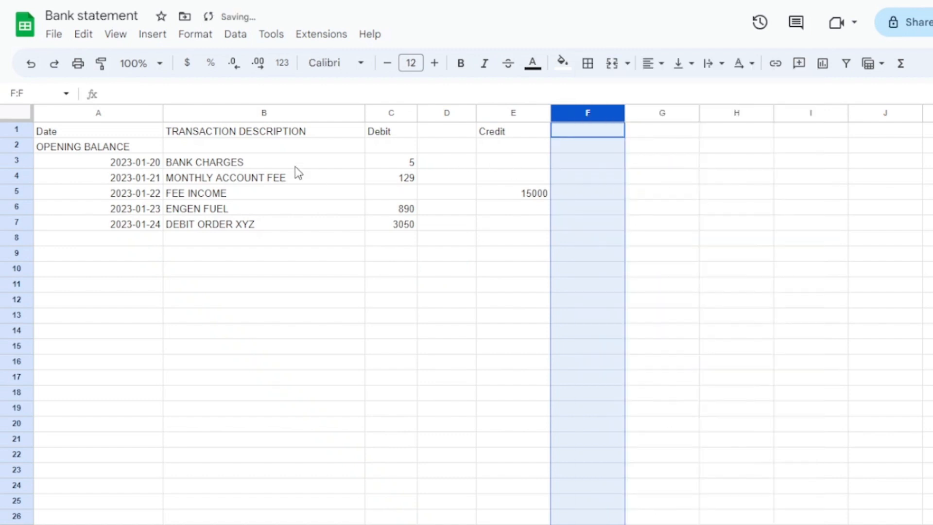
{"action": "type", "text": "["}
{"action": "key", "text": "BackSpace"}
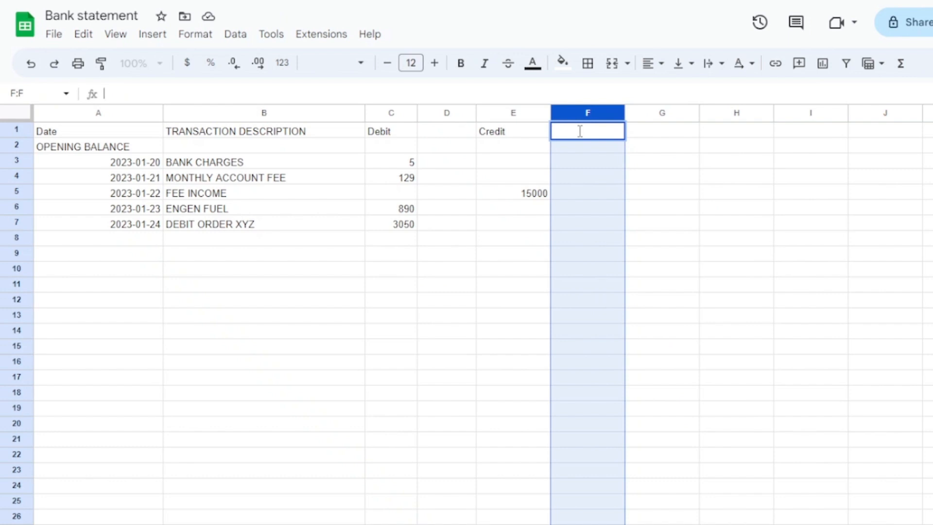
{"action": "left_click", "coordinate": [592, 158]}
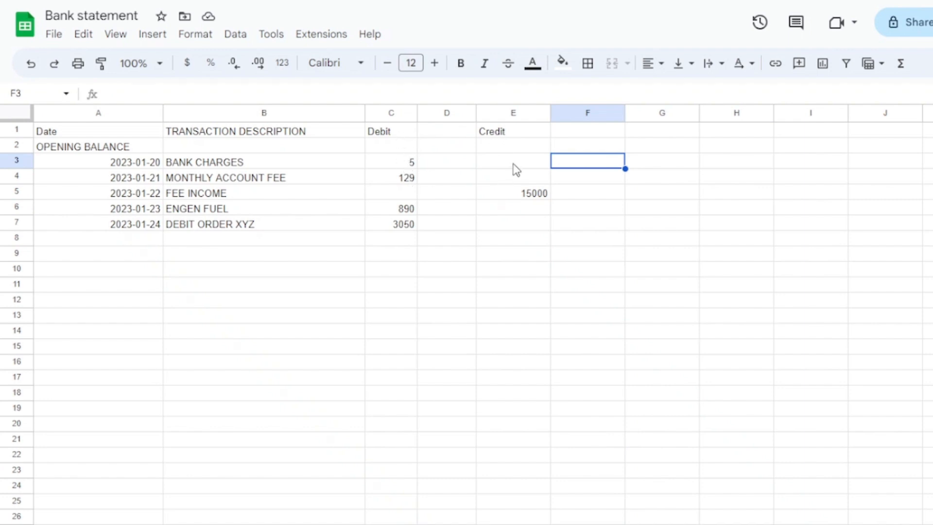
Enter the formula =E3-C3 in cell F3 to compute the BANK CHARGES row's credit minus debit.
{"action": "left_click", "coordinate": [567, 148]}
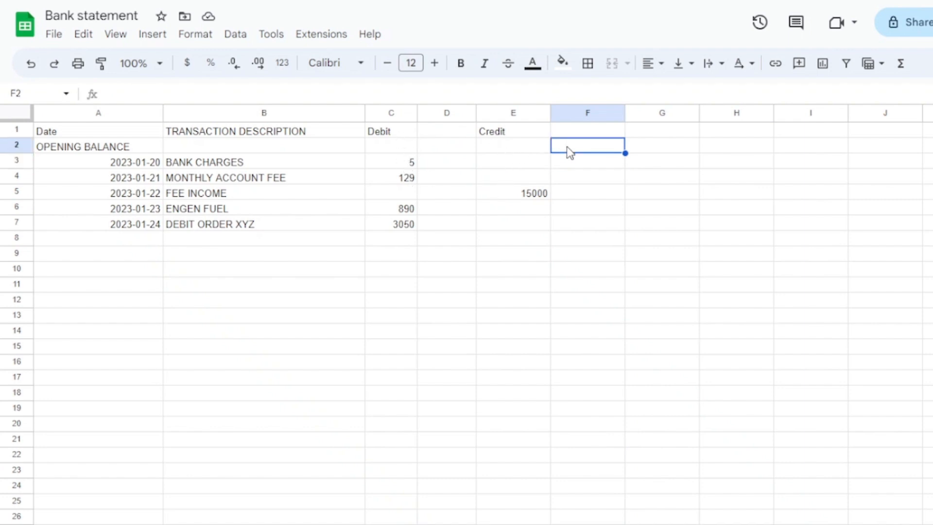
{"action": "left_click", "coordinate": [577, 162]}
{"action": "type", "text": "="}
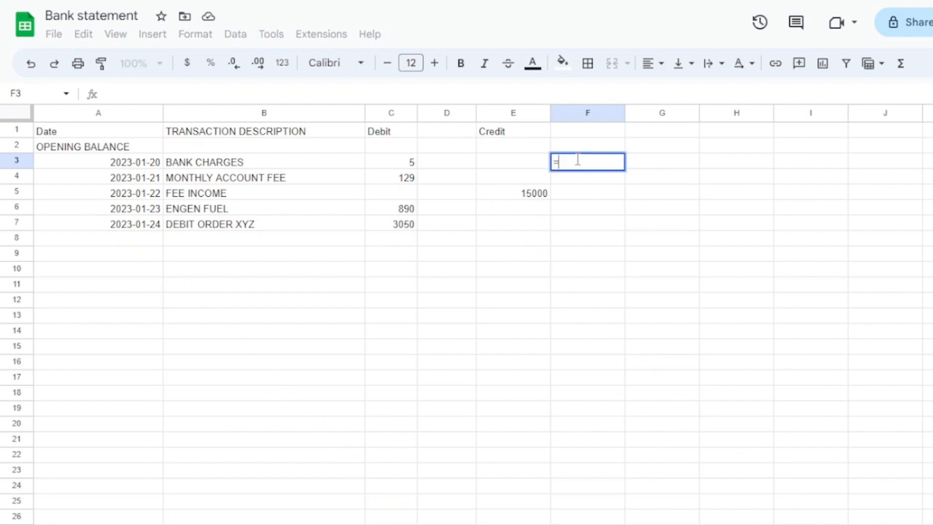
{"action": "left_click", "coordinate": [524, 165]}
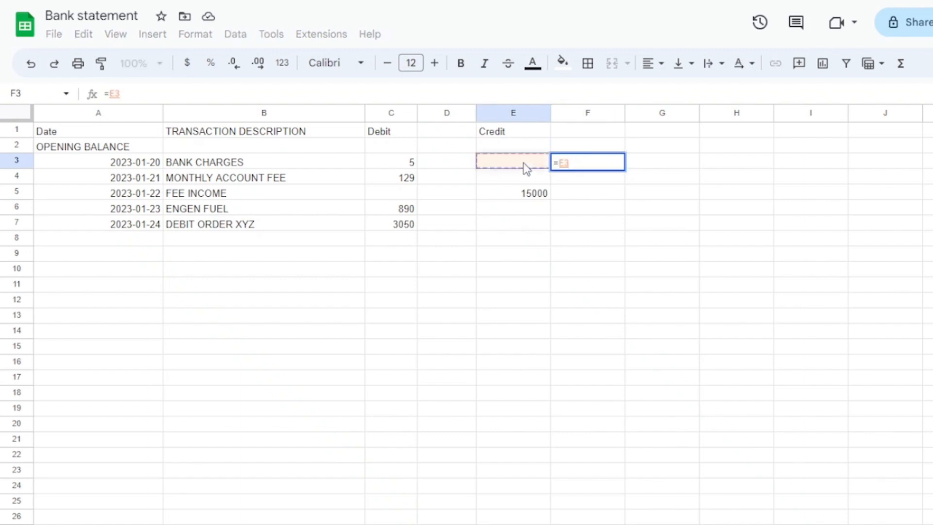
{"action": "type", "text": "-"}
{"action": "left_click", "coordinate": [392, 163]}
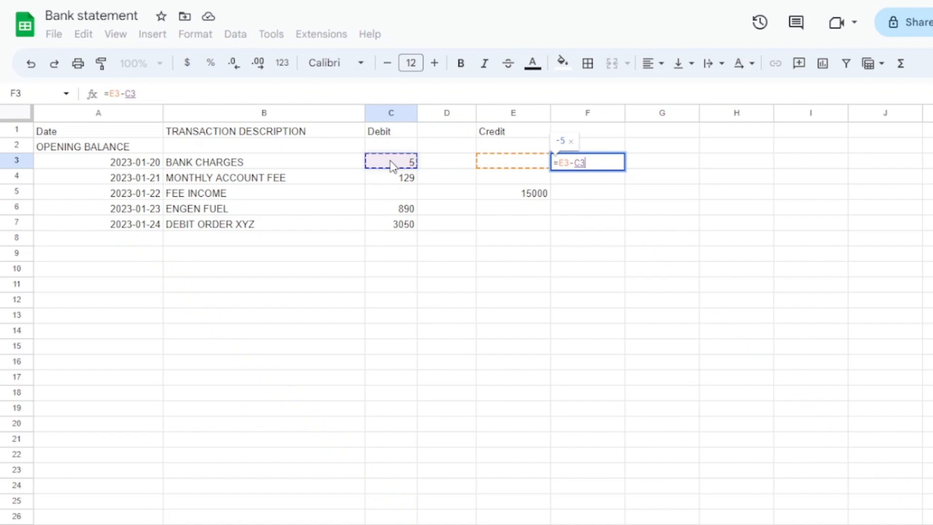
{"action": "key", "text": "Return"}
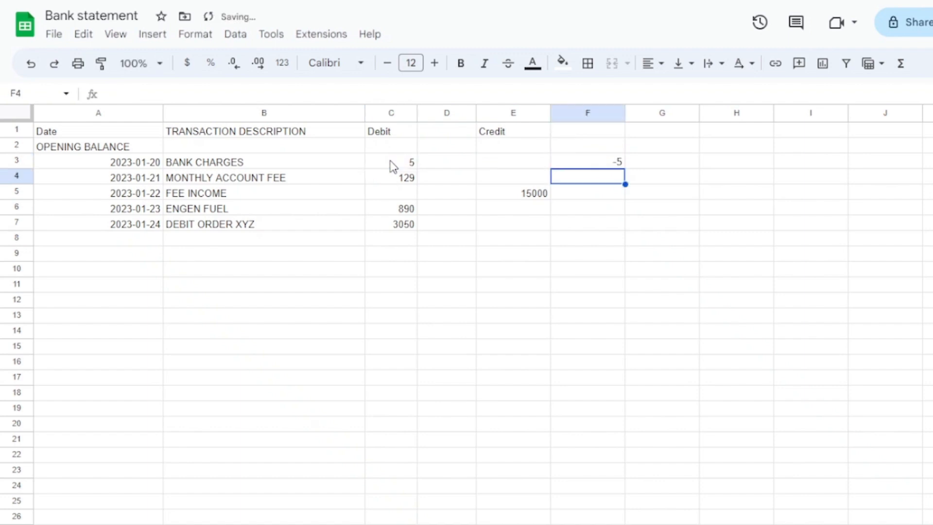
Fill the formula in F3 down through F7 and replace column F's formulas with their values only.
{"action": "left_click", "coordinate": [577, 163]}
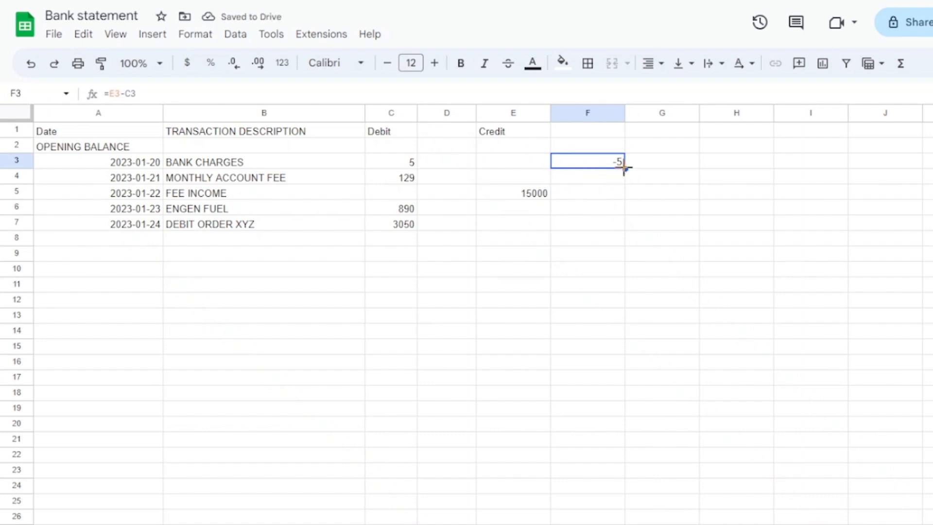
{"action": "left_click_drag", "start_coordinate": [625, 168], "coordinate": [609, 229]}
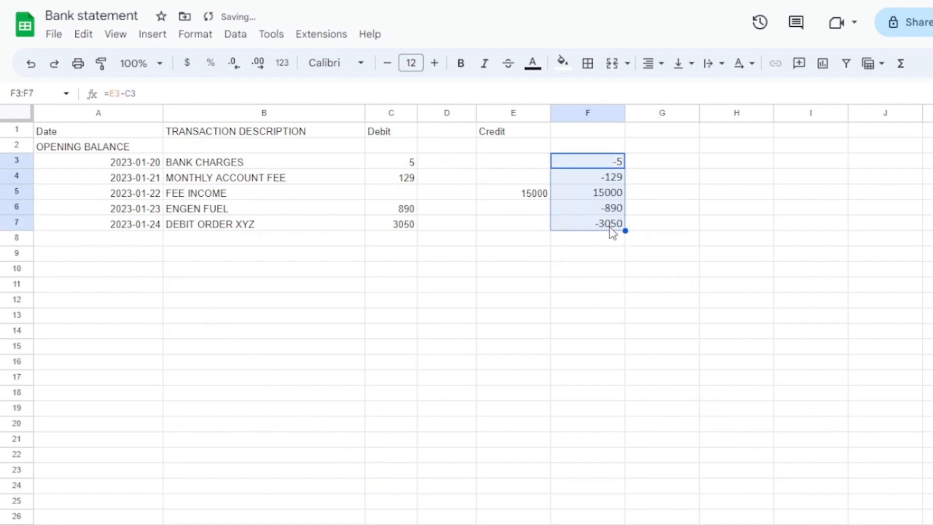
{"action": "right_click", "coordinate": [585, 116]}
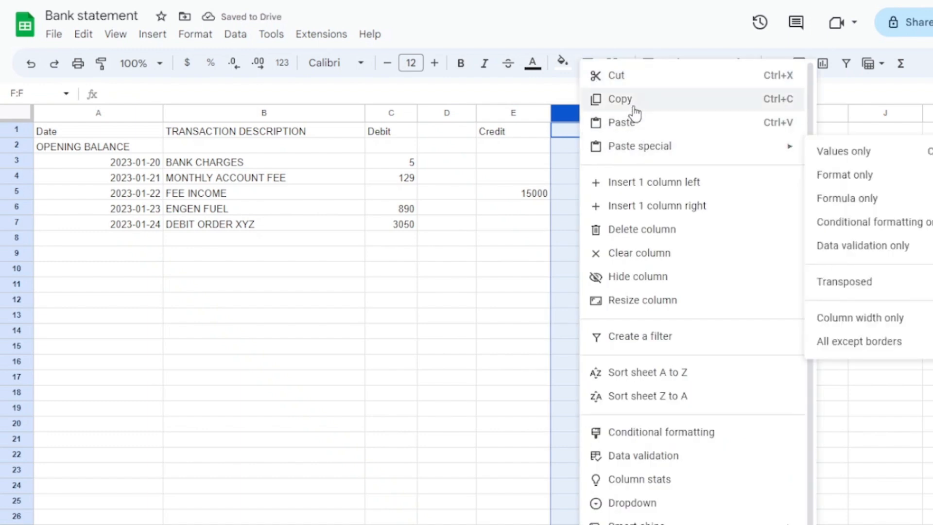
{"action": "left_click", "coordinate": [631, 98]}
{"action": "right_click", "coordinate": [576, 119]}
{"action": "mouse_move", "coordinate": [631, 148]}
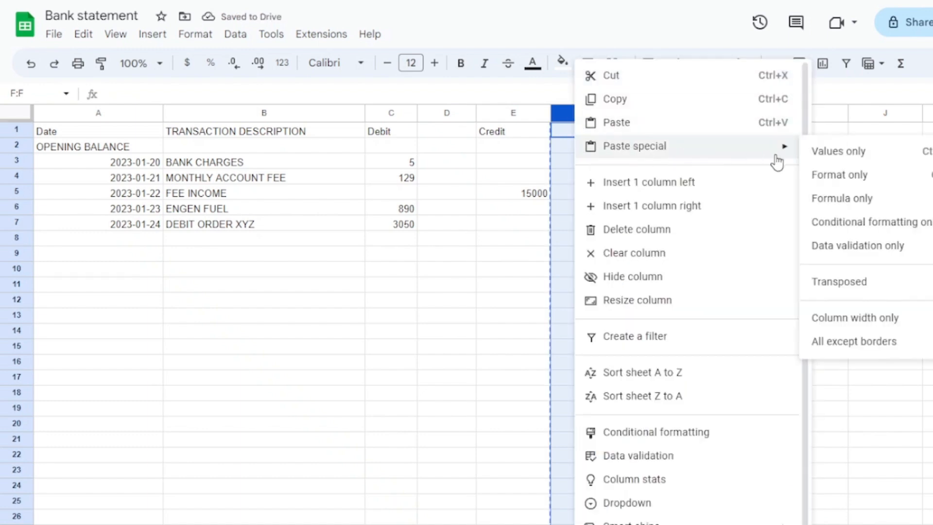
{"action": "left_click", "coordinate": [843, 155]}
Delete columns C through E, which hold the separate debit and credit amounts.
{"action": "left_click", "coordinate": [505, 113]}
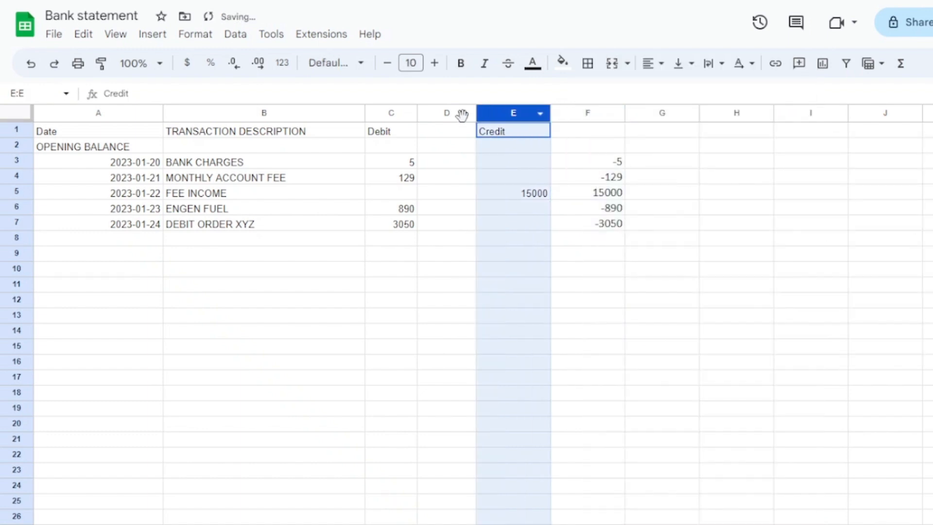
{"action": "left_click", "coordinate": [382, 115], "text": "shift"}
{"action": "right_click", "coordinate": [382, 126]}
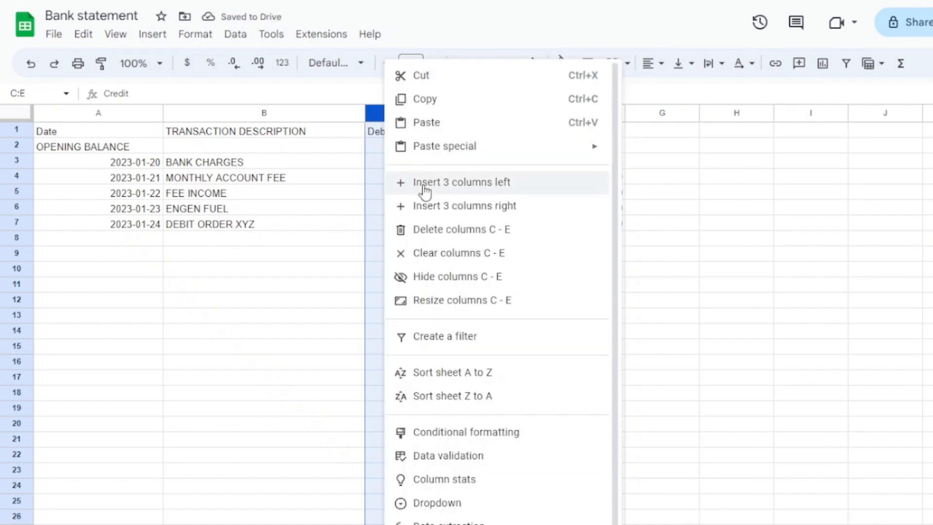
{"action": "left_click", "coordinate": [426, 230]}
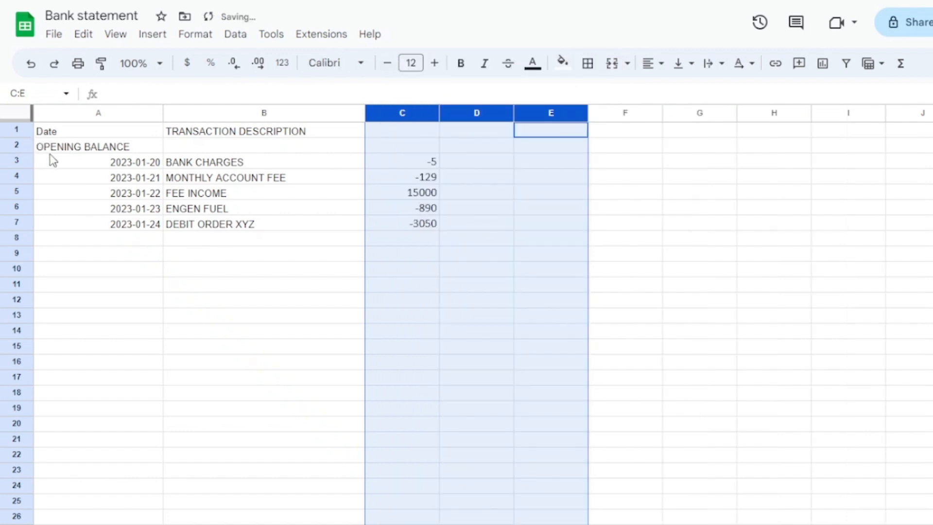
Delete the OPENING BALANCE row from the bank statement sheet.
{"action": "left_click", "coordinate": [69, 147]}
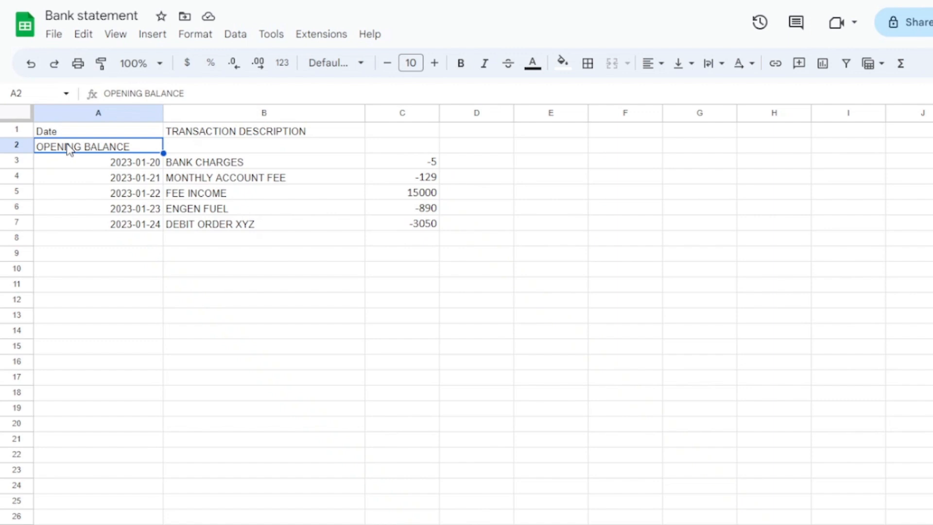
{"action": "right_click", "coordinate": [20, 146]}
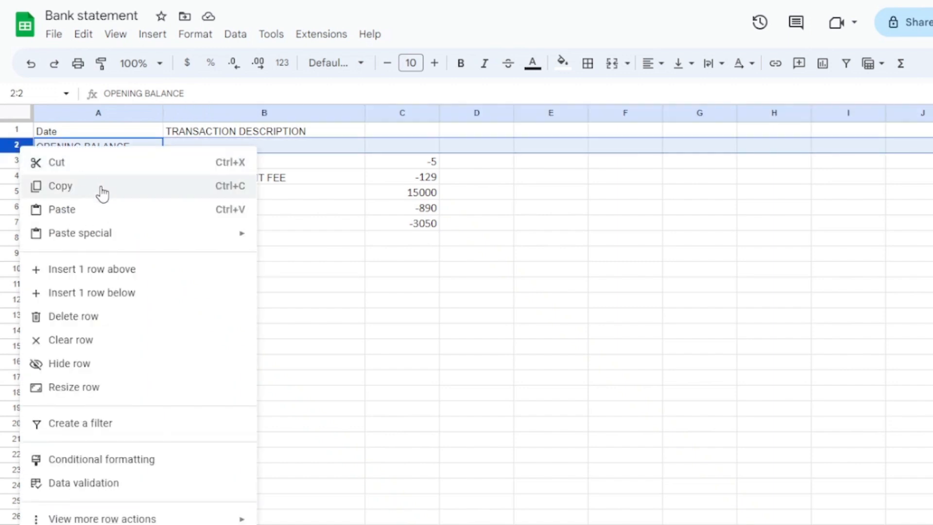
{"action": "left_click", "coordinate": [83, 316]}
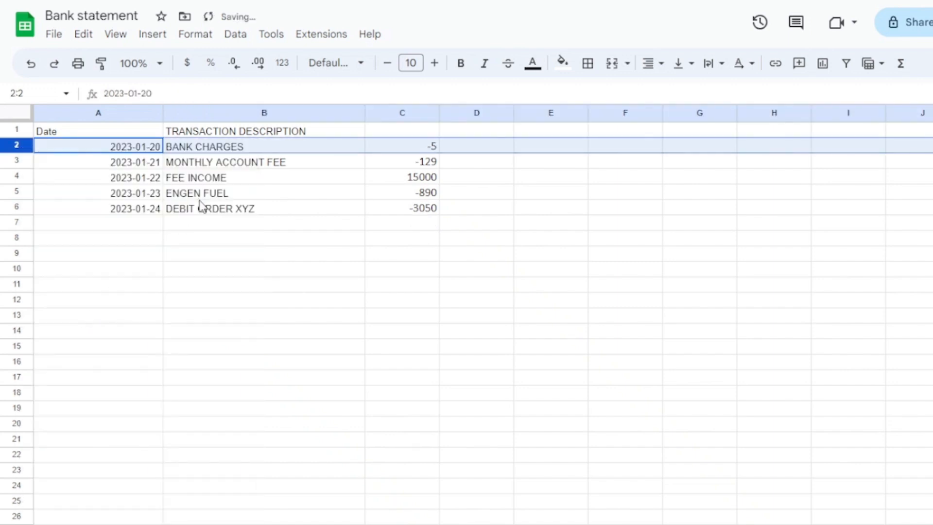
Replace the TRANSACTION DESCRIPTION header in cell B1 with Account.
{"action": "left_click", "coordinate": [200, 197]}
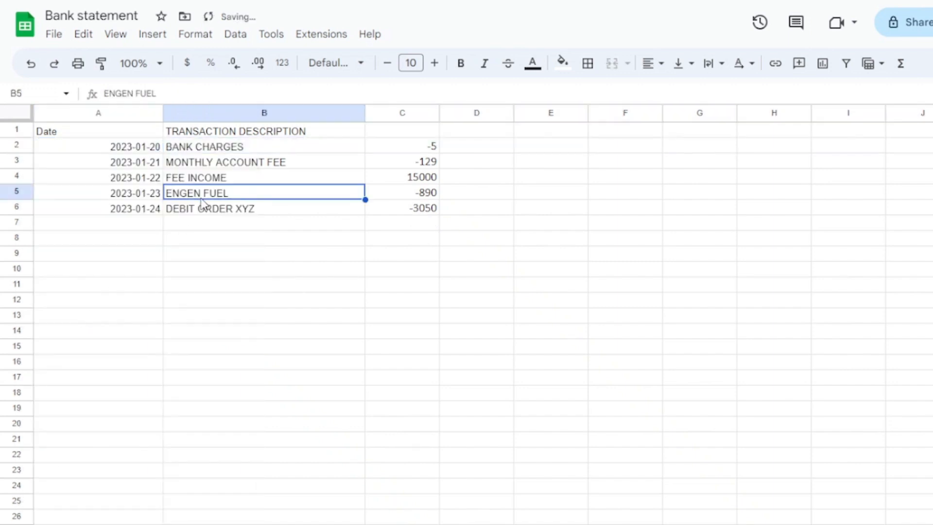
{"action": "left_click", "coordinate": [198, 132]}
{"action": "left_click", "coordinate": [387, 134]}
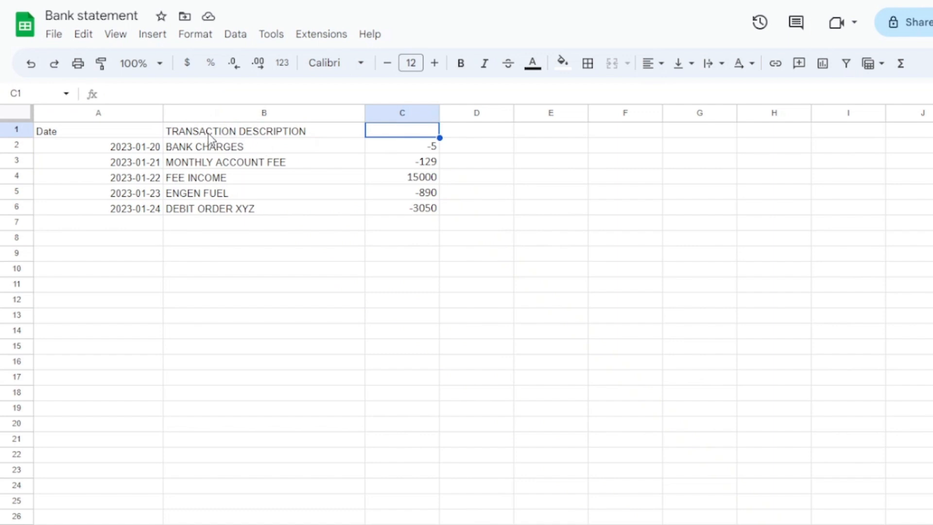
{"action": "left_click", "coordinate": [254, 133]}
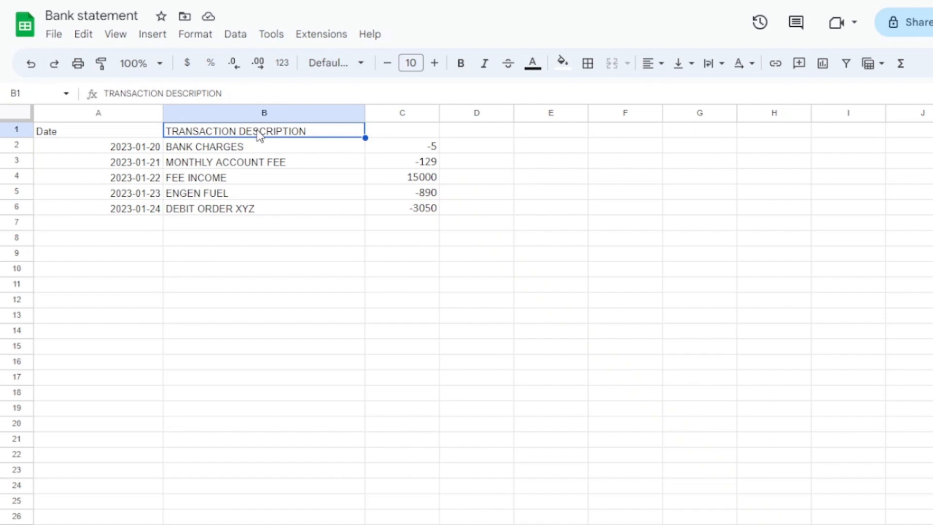
{"action": "type", "text": "Account"}
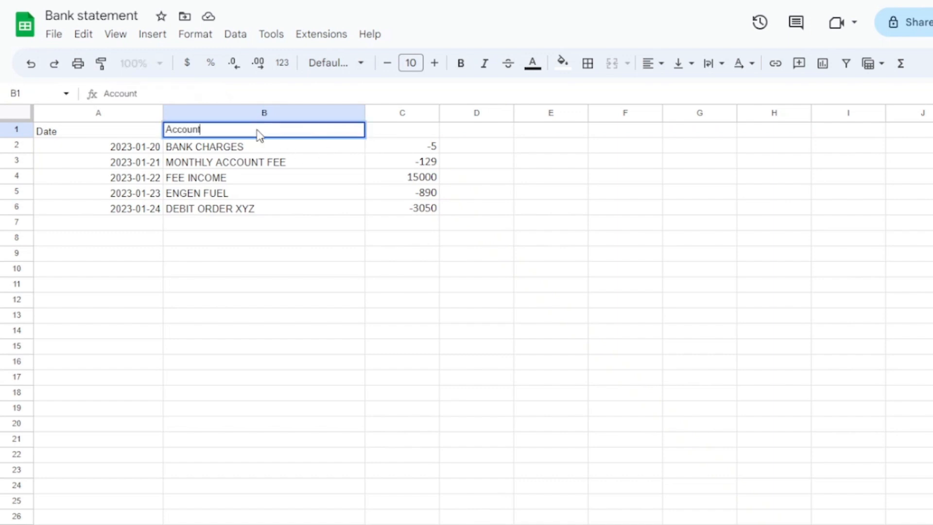
{"action": "key", "text": "Tab"}
Enter Balance as the header of the amounts column in cell C1.
{"action": "type", "text": "B"}
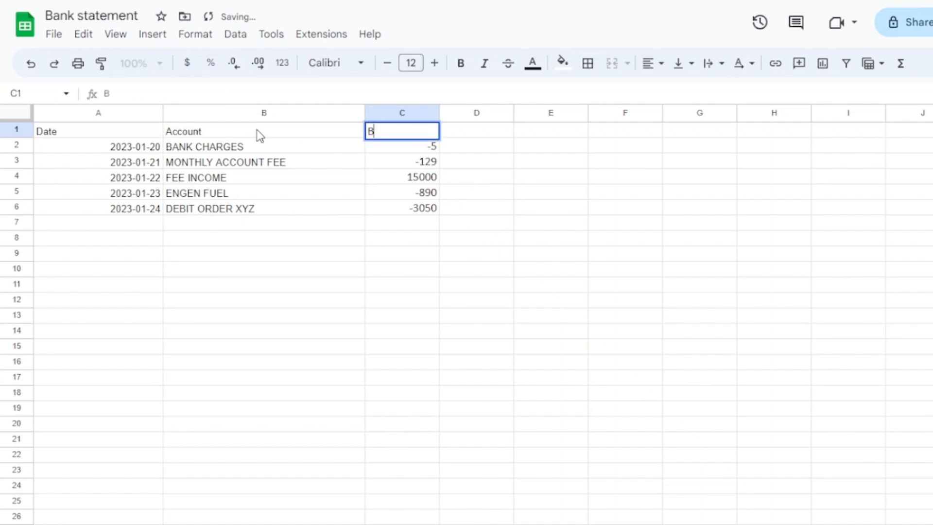
{"action": "type", "text": "alnace"}
{"action": "key", "text": "Return"}
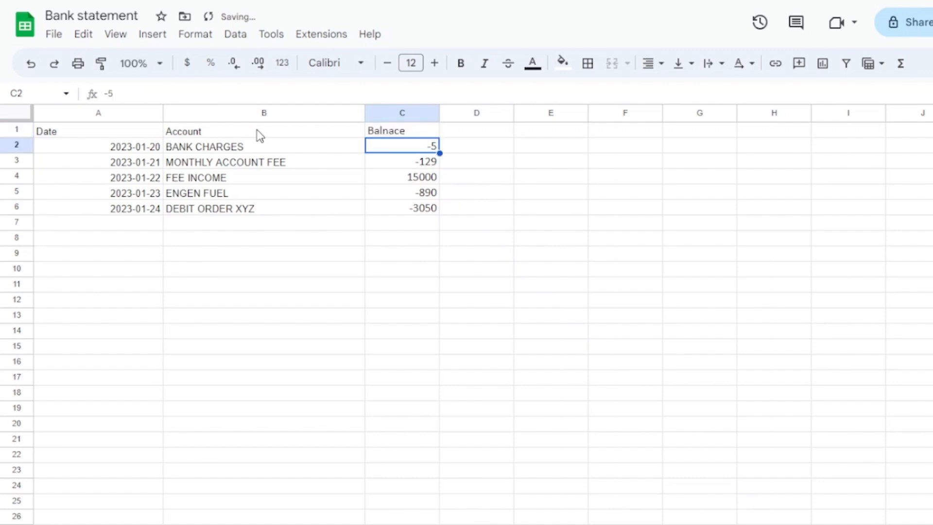
{"action": "left_click", "coordinate": [382, 133]}
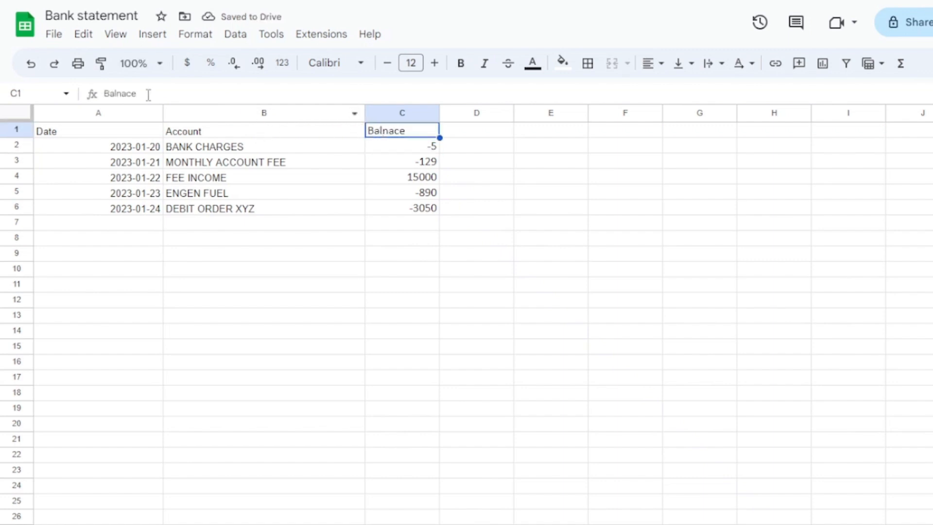
{"action": "left_click", "coordinate": [121, 95]}
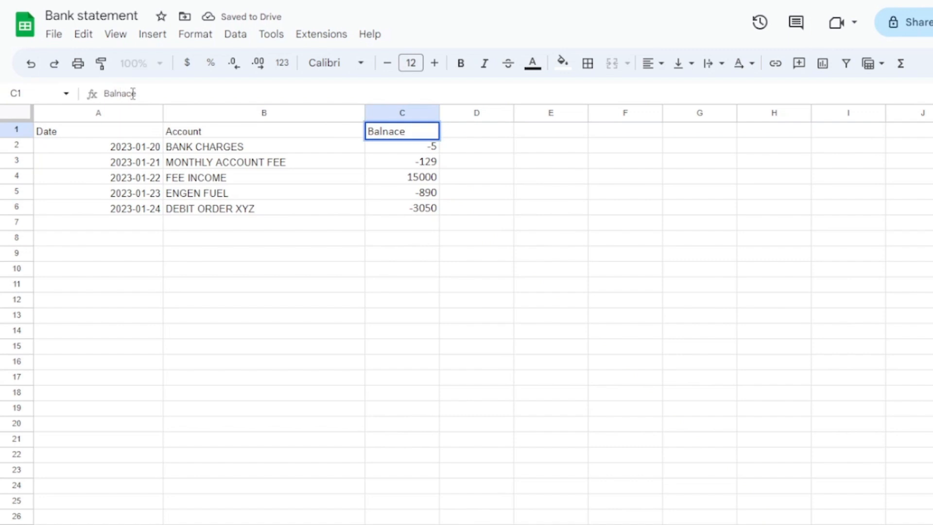
{"action": "key", "text": "BackSpace"}
{"action": "key", "text": "BackSpace"}
{"action": "key", "text": "BackSpace"}
{"action": "key", "text": "BackSpace"}
{"action": "type", "text": "ancee"}
{"action": "key", "text": "BackSpace"}
{"action": "key", "text": "Return"}
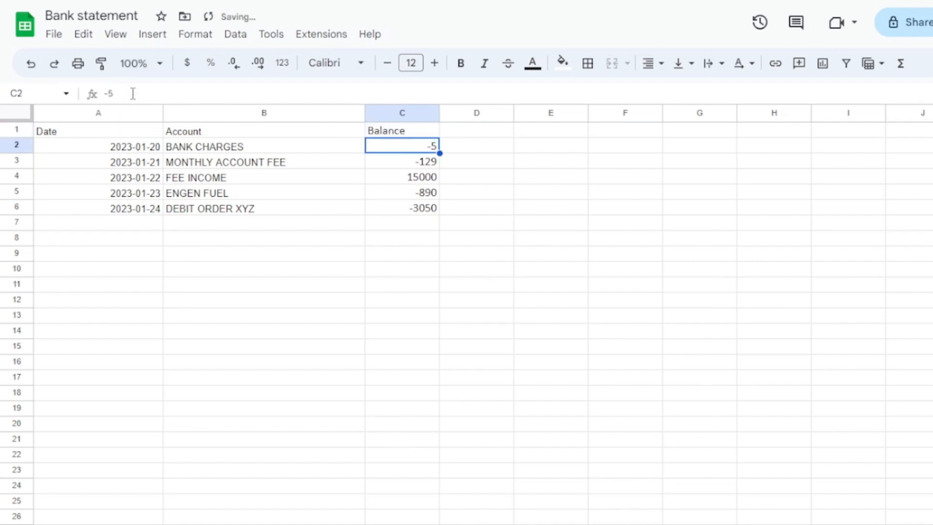
Download the cleaned bank statement sheet as a Comma Separated Values (.csv) file.
{"action": "left_click", "coordinate": [59, 39]}
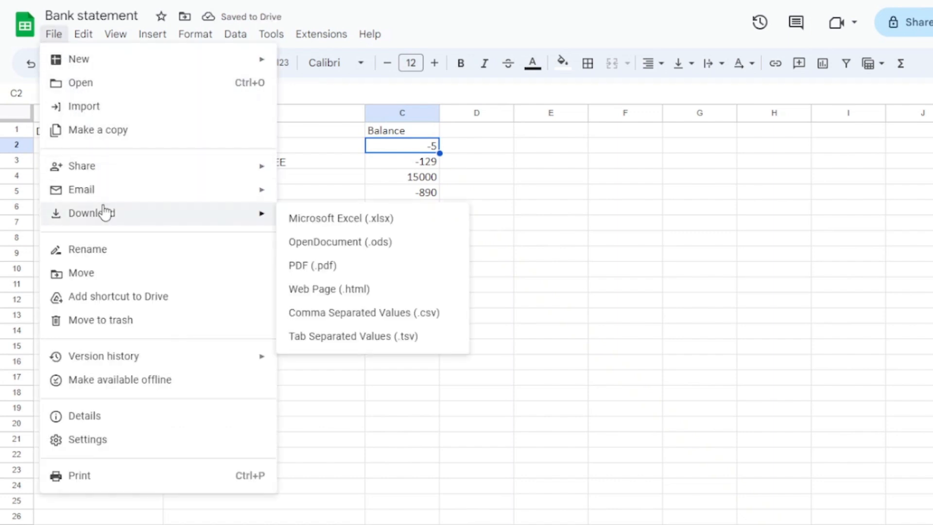
{"action": "mouse_move", "coordinate": [258, 227]}
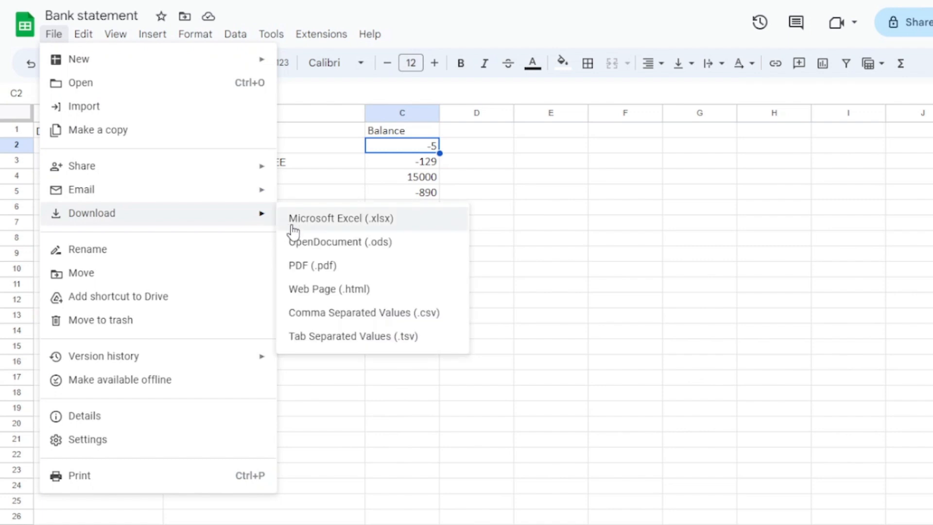
{"action": "left_click", "coordinate": [322, 318]}
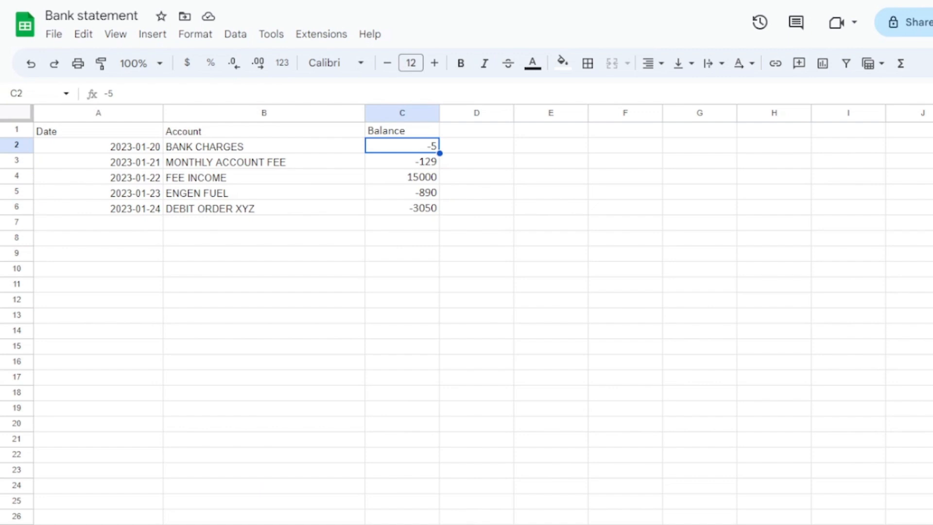
Format the Date column A with the 2008-09-26 style date format.
{"action": "left_click", "coordinate": [325, 239]}
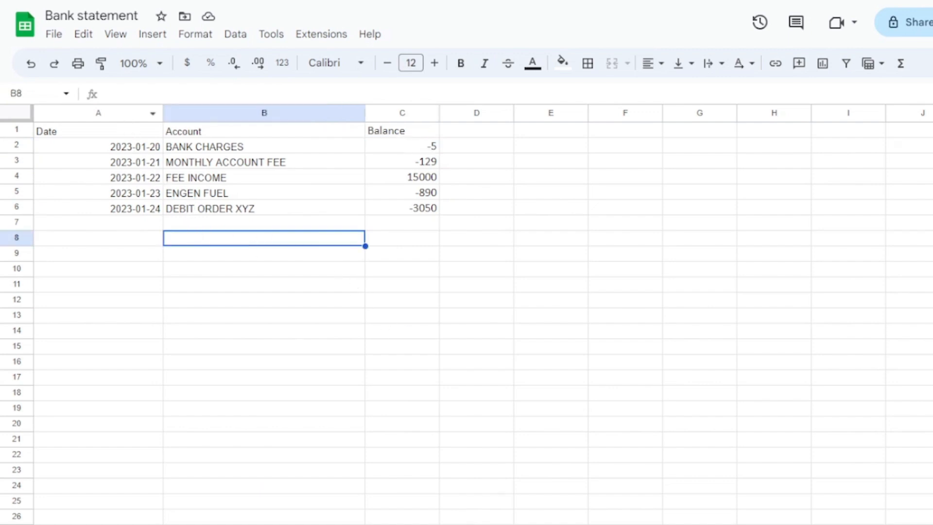
{"action": "left_click", "coordinate": [126, 112]}
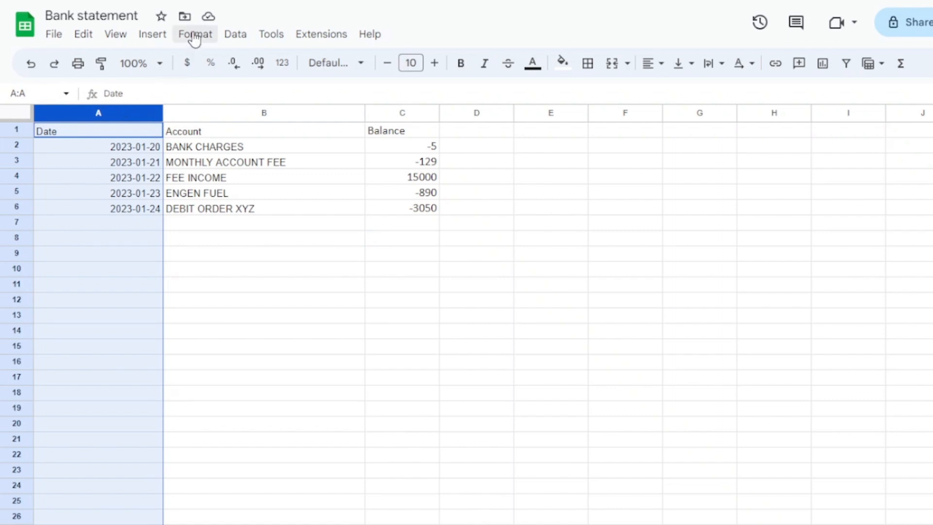
{"action": "left_click", "coordinate": [194, 37]}
{"action": "mouse_move", "coordinate": [290, 101]}
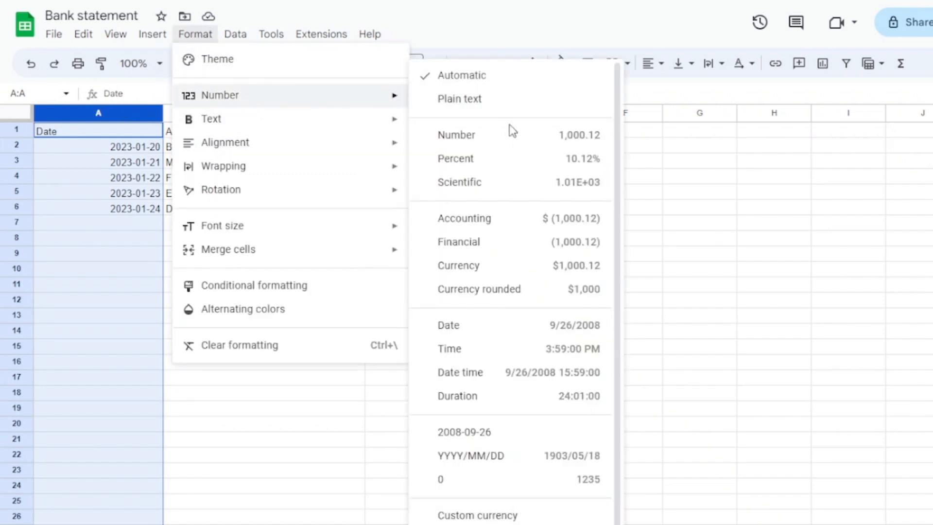
{"action": "left_click", "coordinate": [466, 434]}
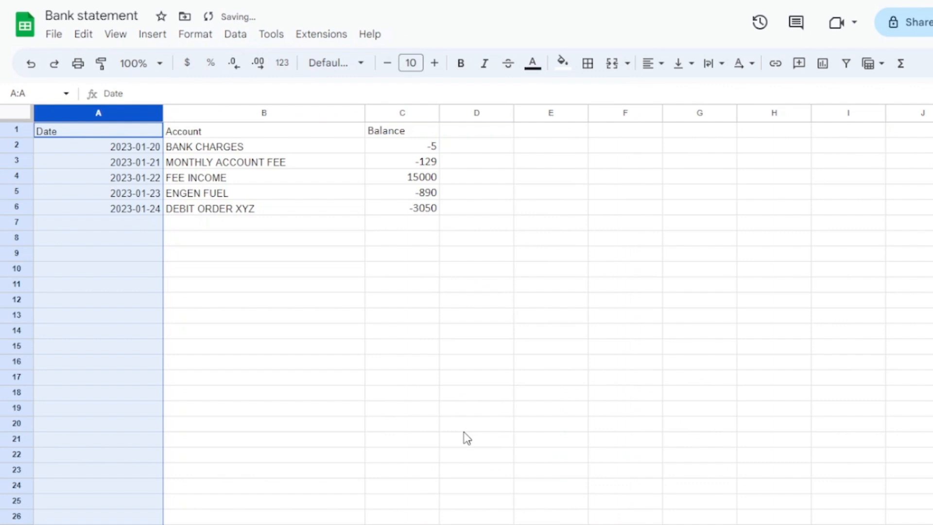
{"action": "left_click", "coordinate": [410, 333]}
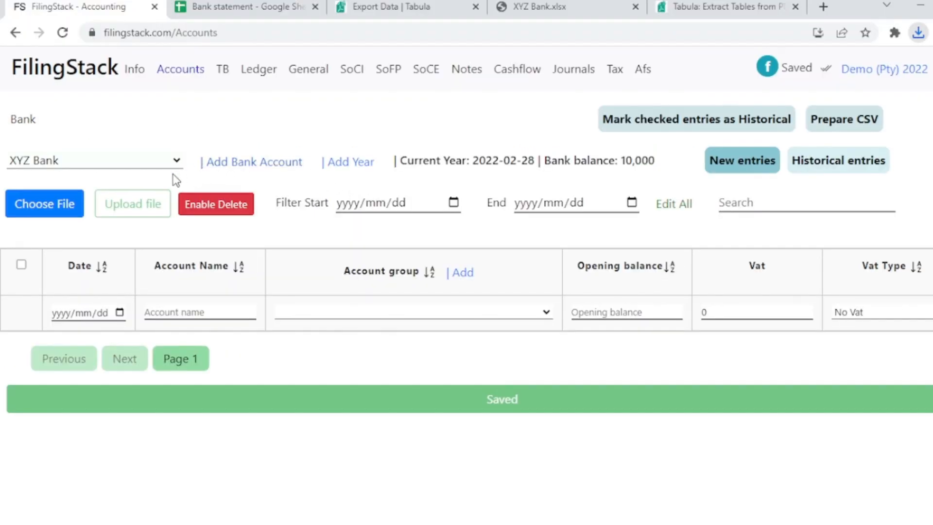
Choose Bank statement - Sheet2.csv for the XYZ Bank account in FilingStack, review the import preview, and return to the Accounts page.
{"action": "left_click", "coordinate": [49, 213]}
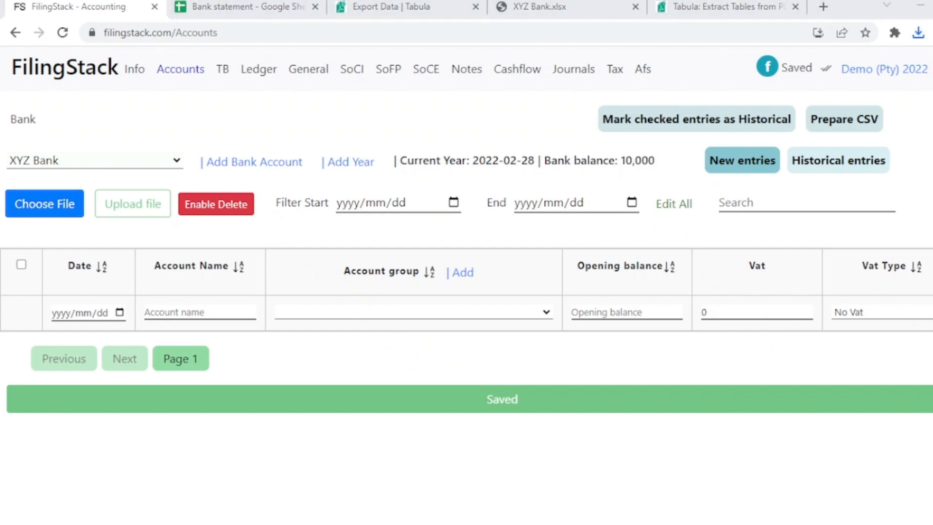
{"action": "left_click", "coordinate": [265, 209]}
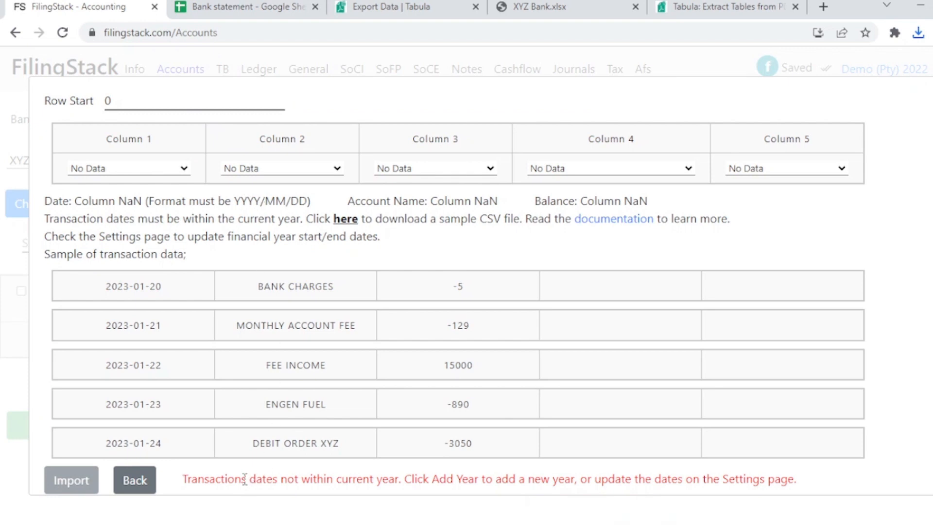
{"action": "left_click_drag", "start_coordinate": [247, 479], "coordinate": [402, 478]}
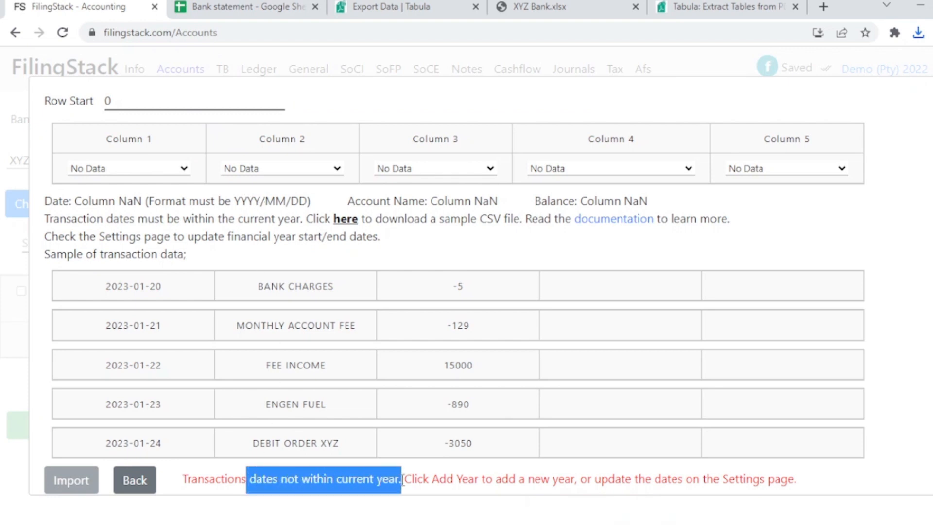
{"action": "left_click", "coordinate": [134, 480]}
Compare the current financial year in FilingStack with the statement period in the XYZ Bank PDF.
{"action": "double_click", "coordinate": [481, 159]}
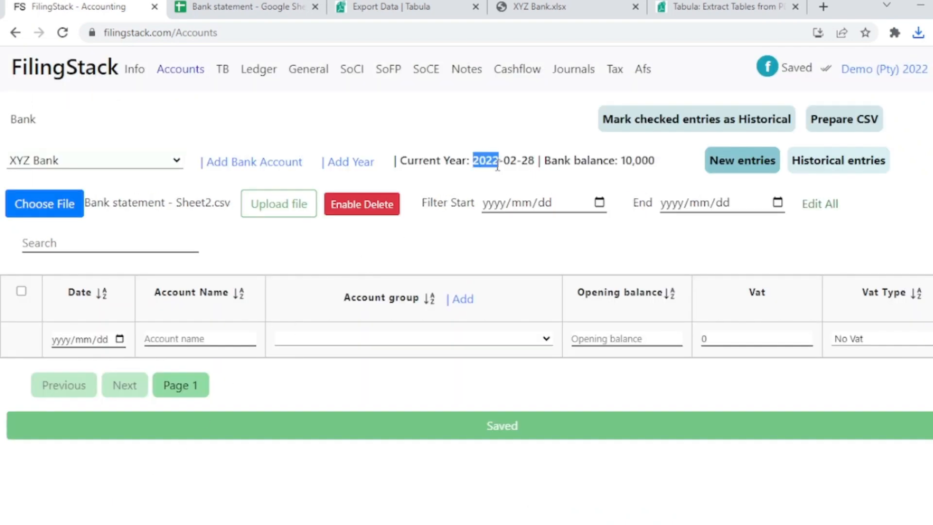
{"action": "left_click", "coordinate": [558, 6]}
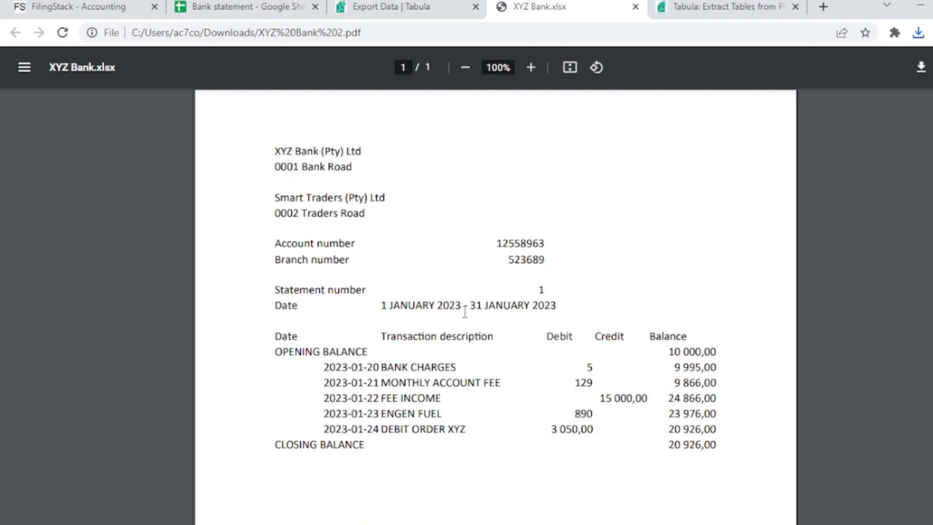
{"action": "left_click", "coordinate": [72, 6]}
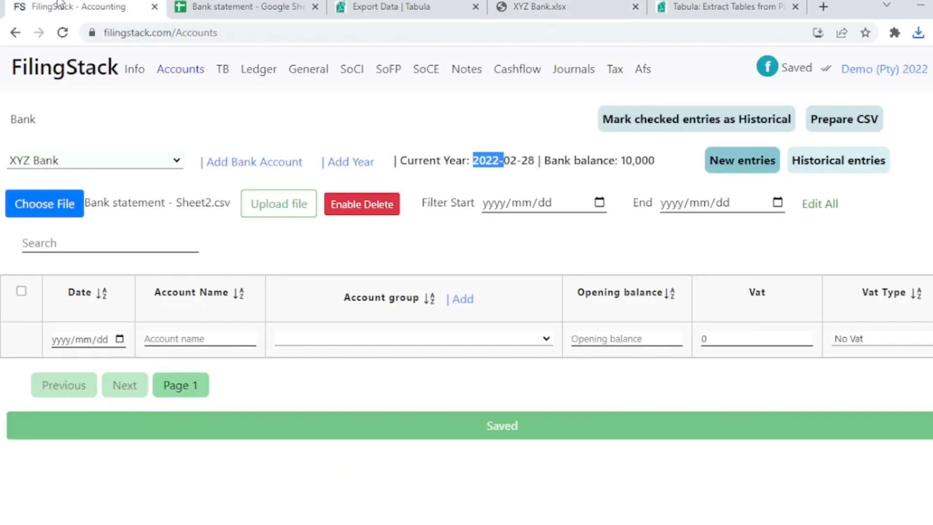
Add the financial year ending 2023-02-28 with IFRS SME as the financials type.
{"action": "left_click", "coordinate": [359, 164]}
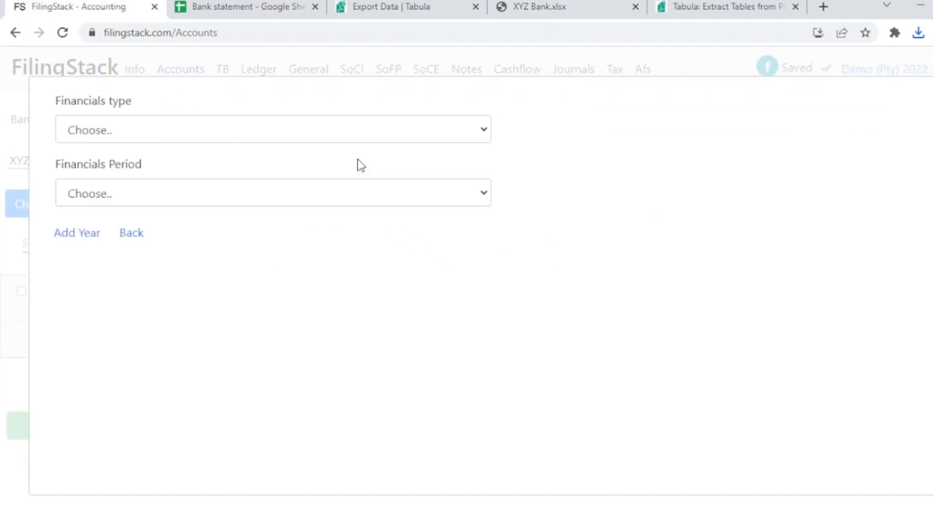
{"action": "left_click", "coordinate": [219, 129]}
{"action": "left_click", "coordinate": [177, 179]}
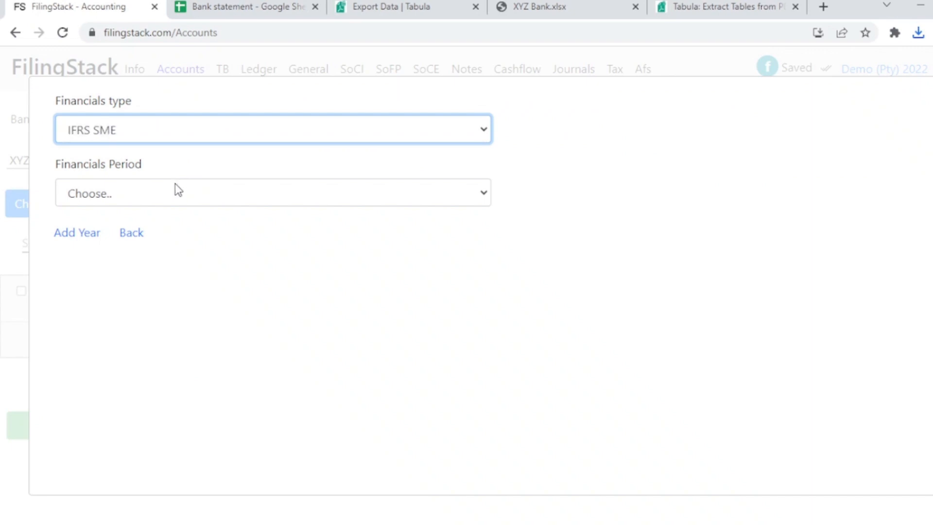
{"action": "left_click", "coordinate": [175, 183]}
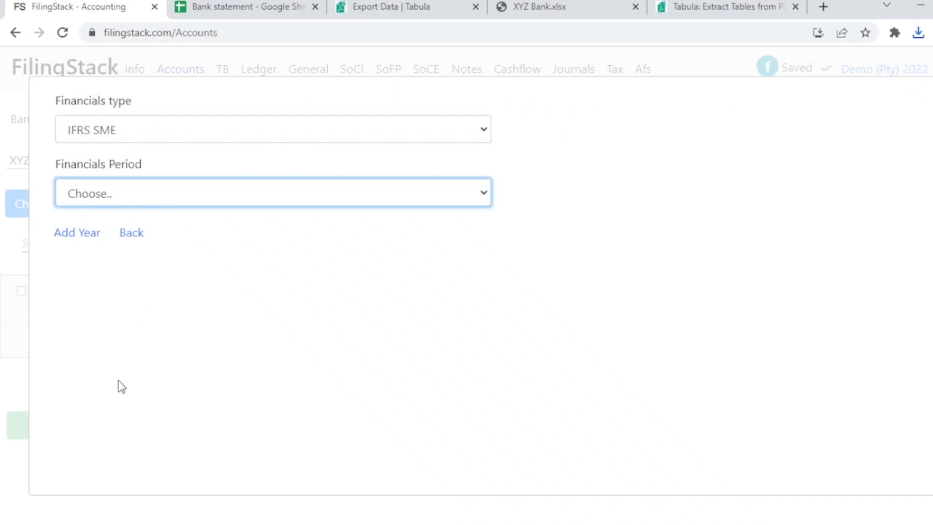
{"action": "left_click", "coordinate": [121, 415]}
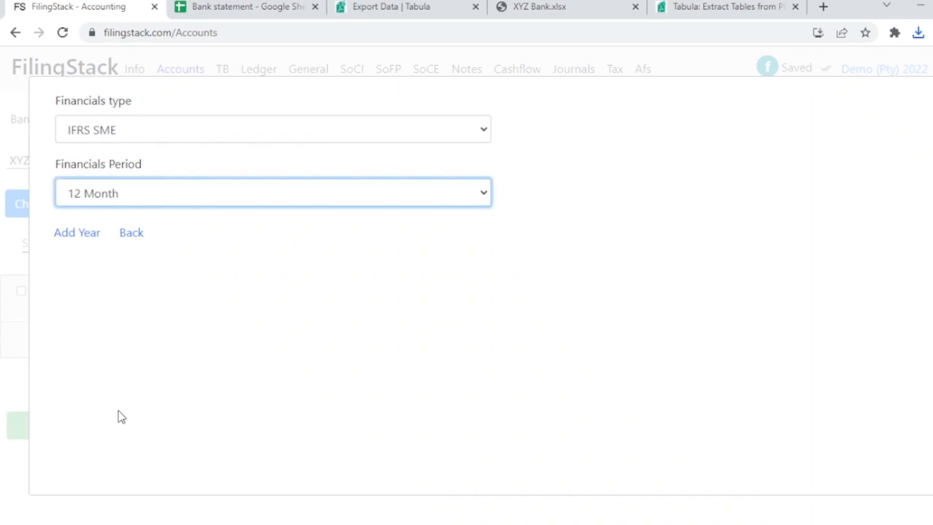
{"action": "left_click", "coordinate": [87, 236]}
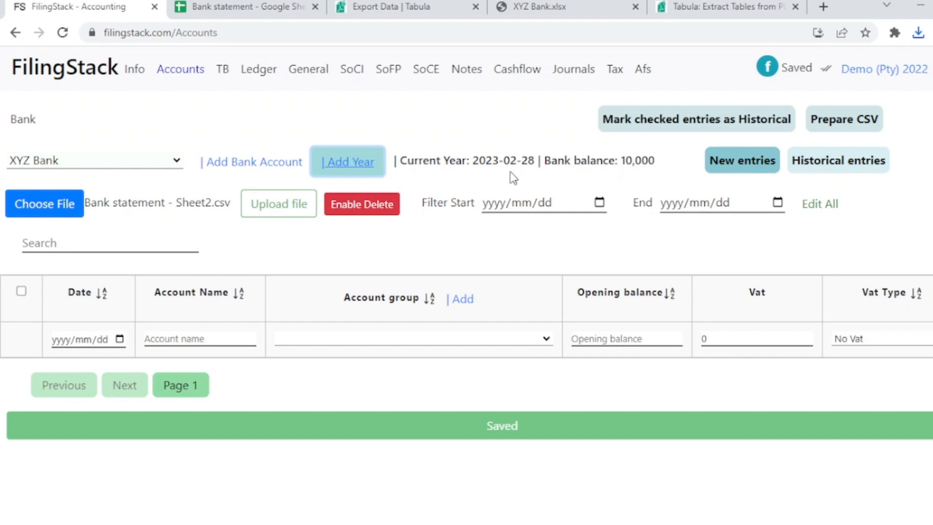
Import Bank statement - Sheet2.csv with Column 1 mapped to Date, Column 2 to Account Name and Column 3 to Opening Balance.
{"action": "left_click", "coordinate": [65, 214]}
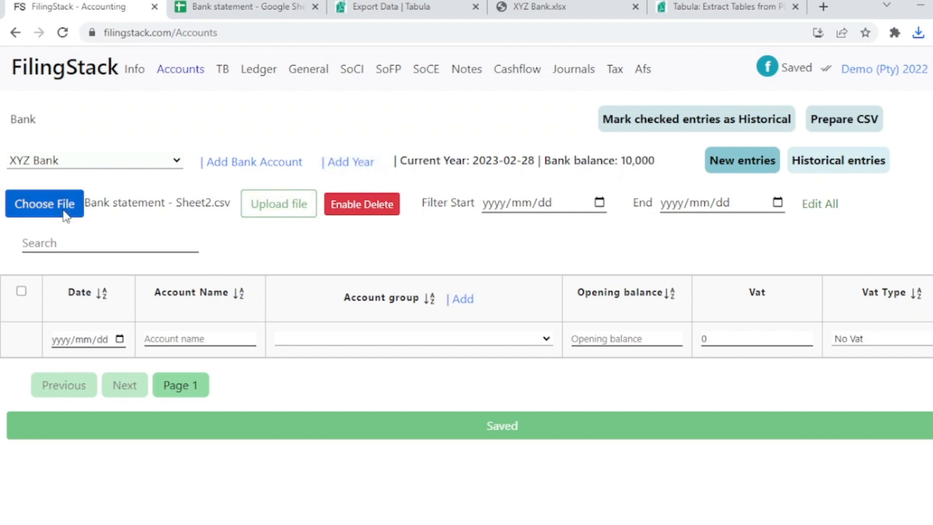
{"action": "left_click", "coordinate": [252, 216]}
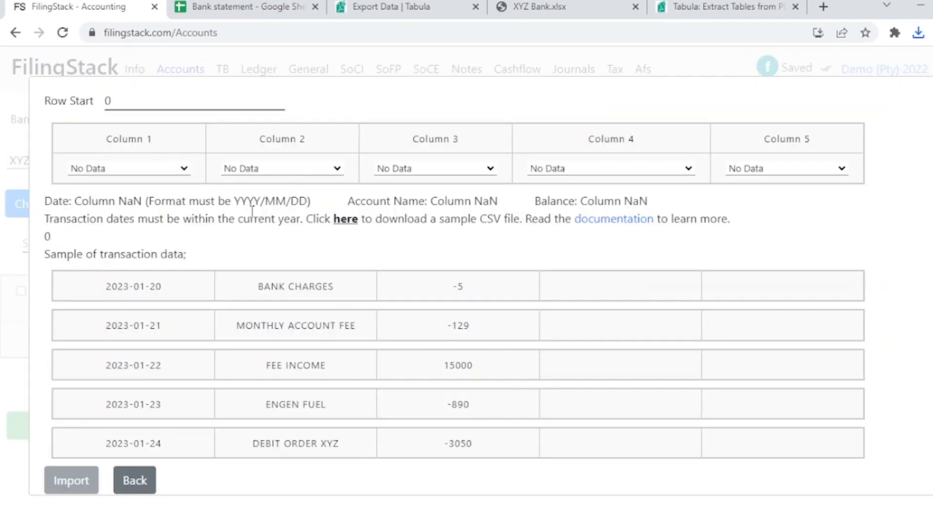
{"action": "left_click", "coordinate": [148, 170]}
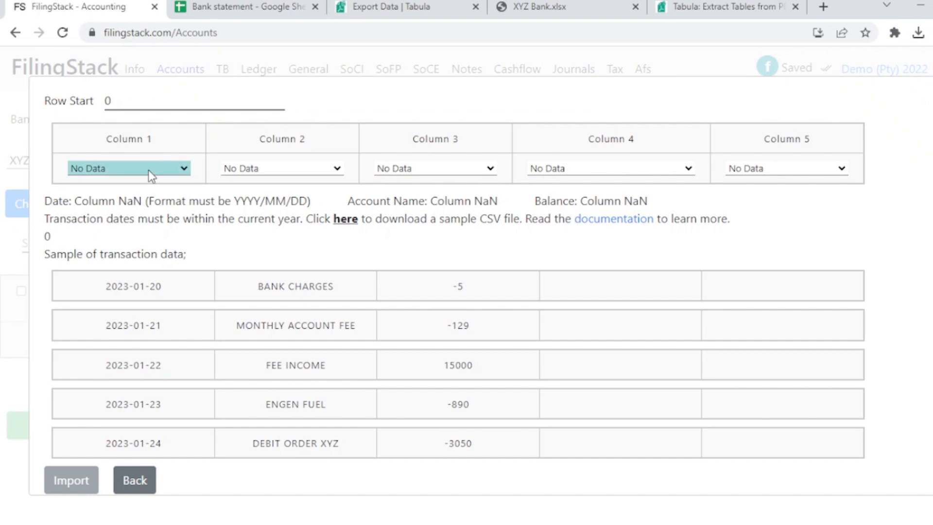
{"action": "left_click", "coordinate": [153, 193]}
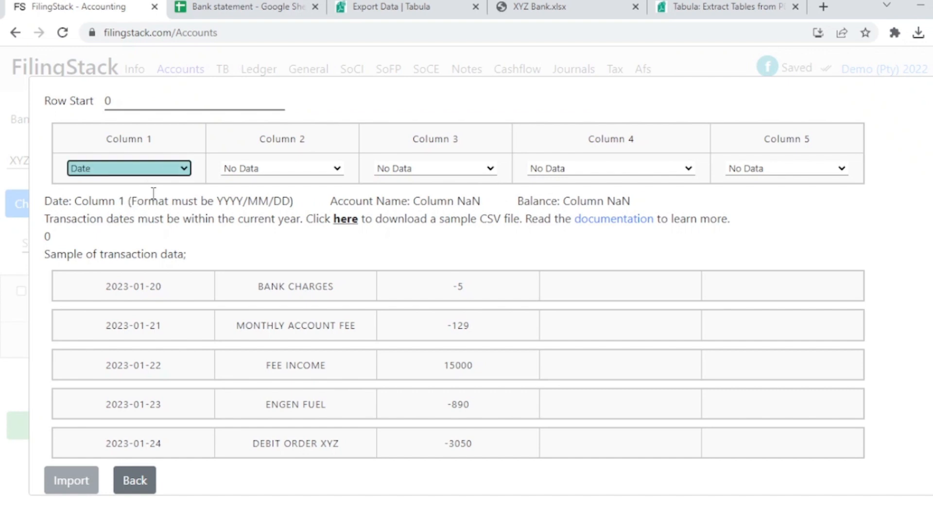
{"action": "left_click", "coordinate": [264, 170]}
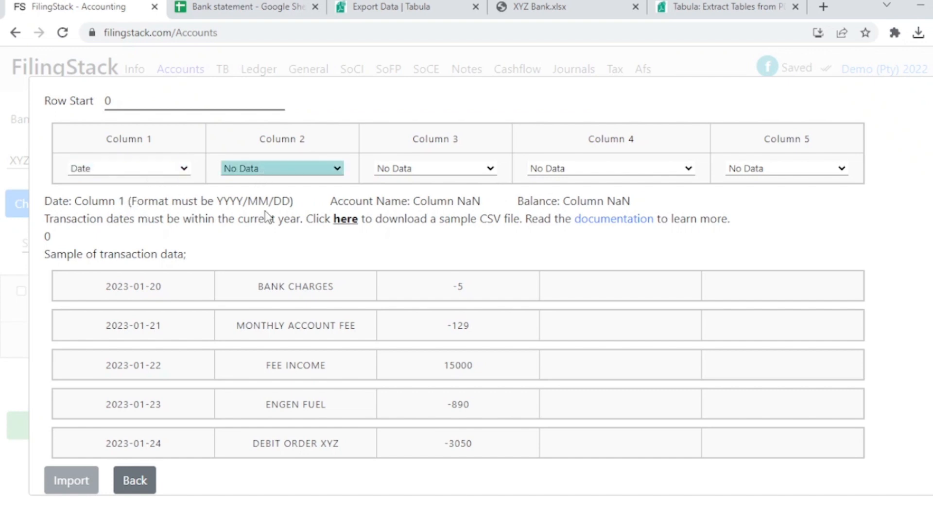
{"action": "left_click", "coordinate": [264, 211]}
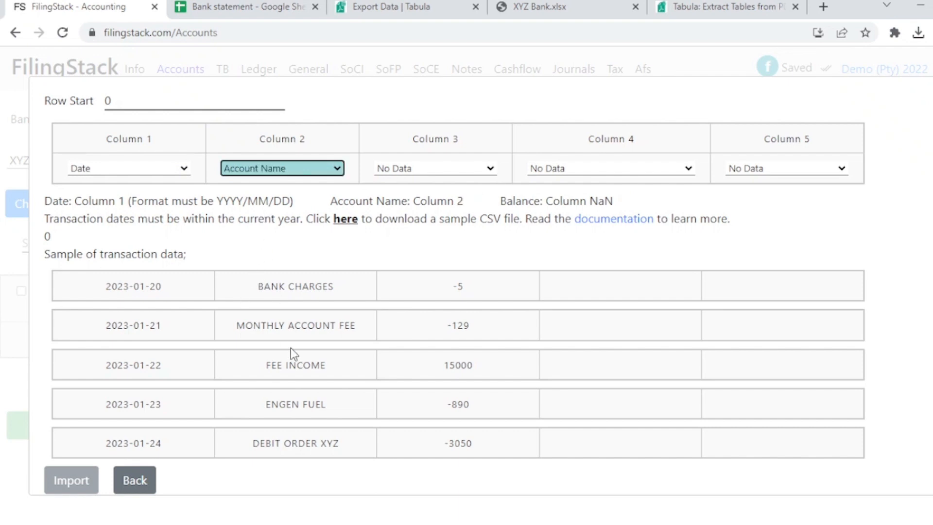
{"action": "left_click", "coordinate": [410, 170]}
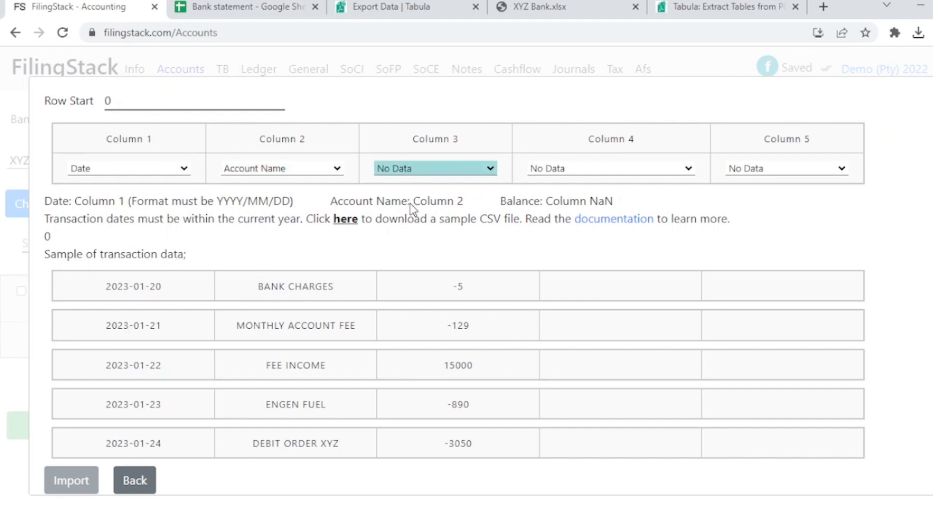
{"action": "left_click", "coordinate": [410, 232]}
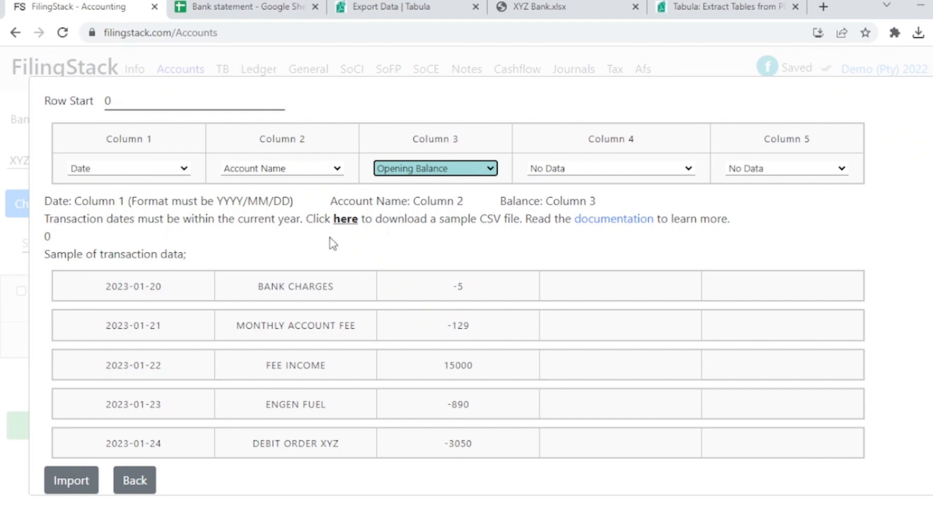
{"action": "scroll", "coordinate": [298, 314], "scroll_direction": "down", "scroll_amount": 1}
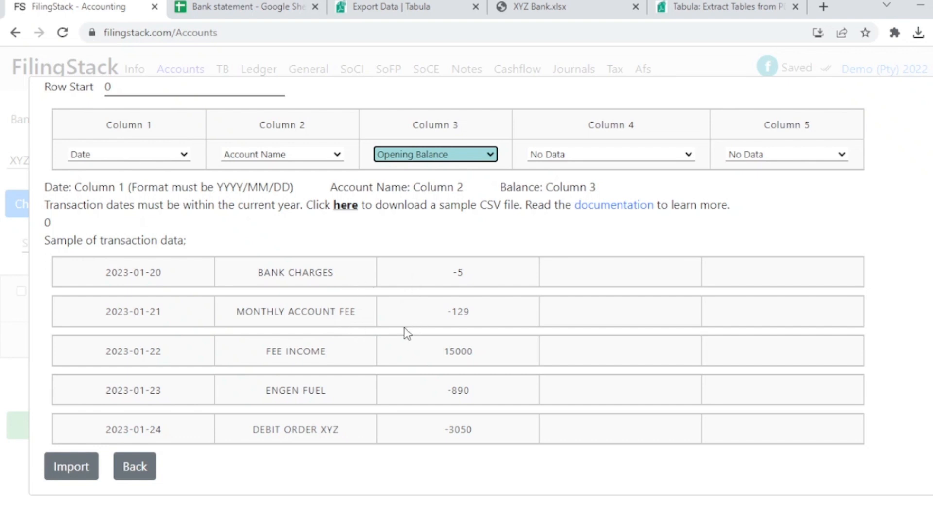
{"action": "left_click", "coordinate": [71, 477]}
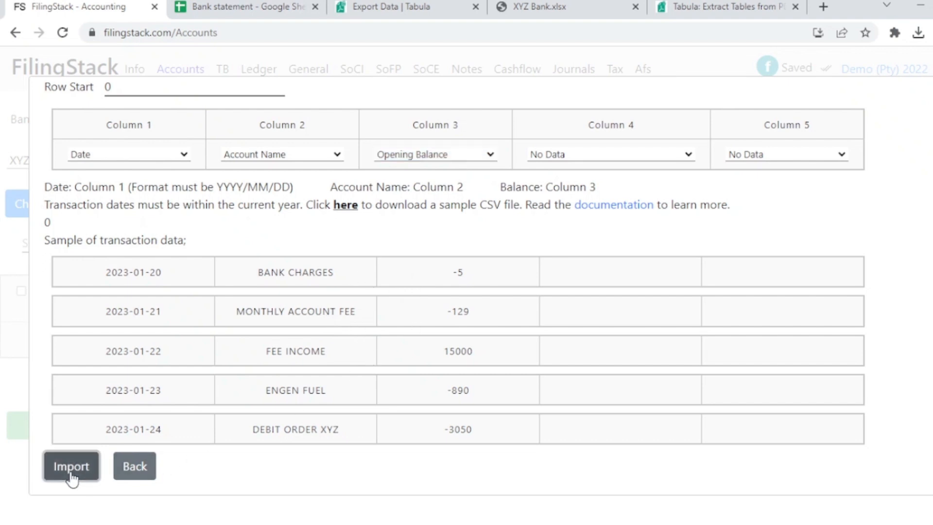
Assign the Bank Charges account group to the BANK CHARGES and MONTHLY ACCOUNT FEE entries.
{"action": "scroll", "coordinate": [352, 325], "scroll_direction": "down", "scroll_amount": 2}
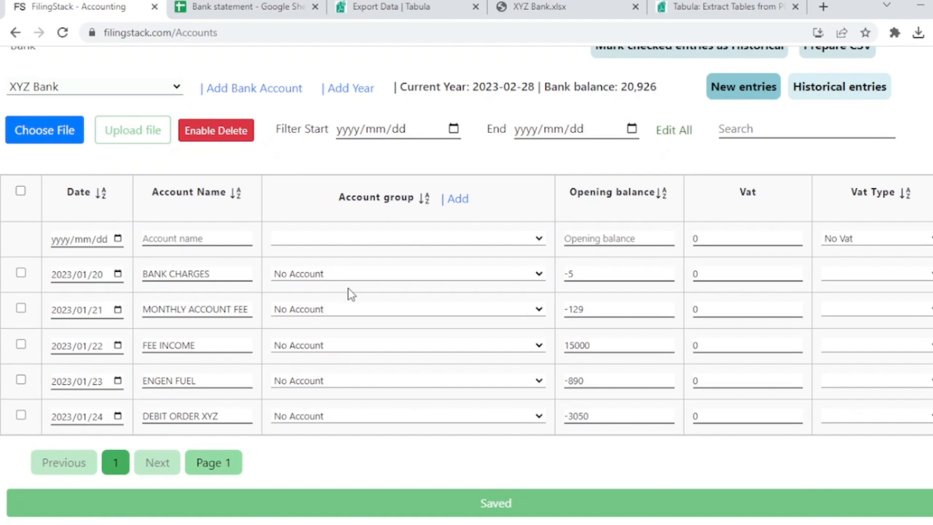
{"action": "left_click", "coordinate": [354, 276]}
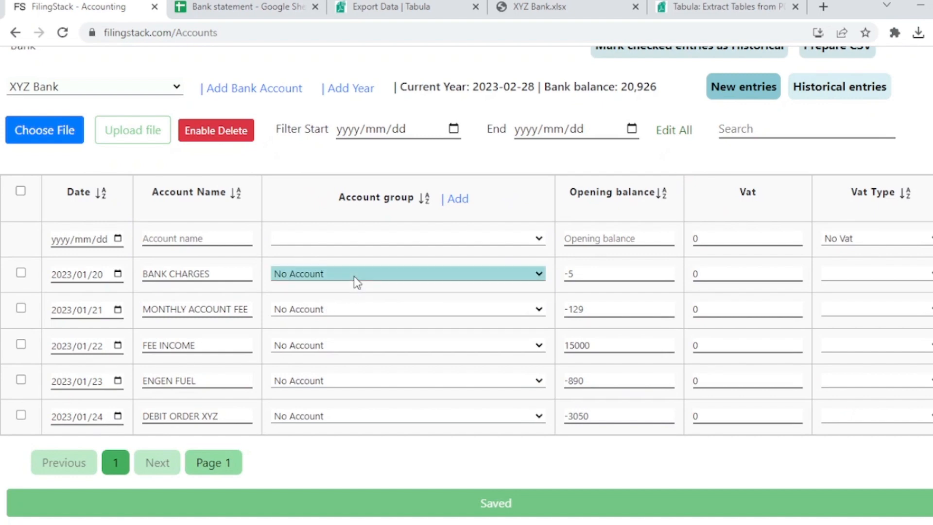
{"action": "key", "text": "b"}
{"action": "key", "text": "b"}
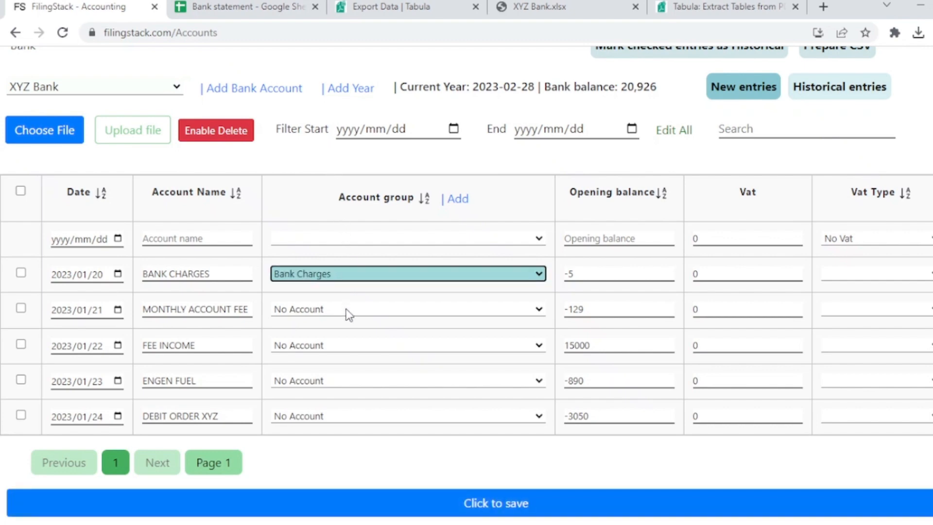
{"action": "left_click", "coordinate": [345, 310]}
{"action": "key", "text": "b"}
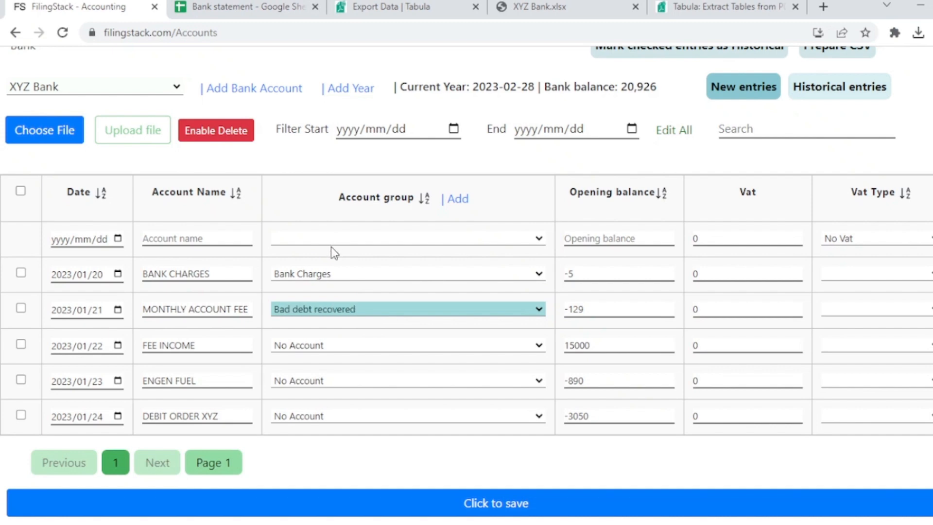
{"action": "left_click", "coordinate": [352, 84]}
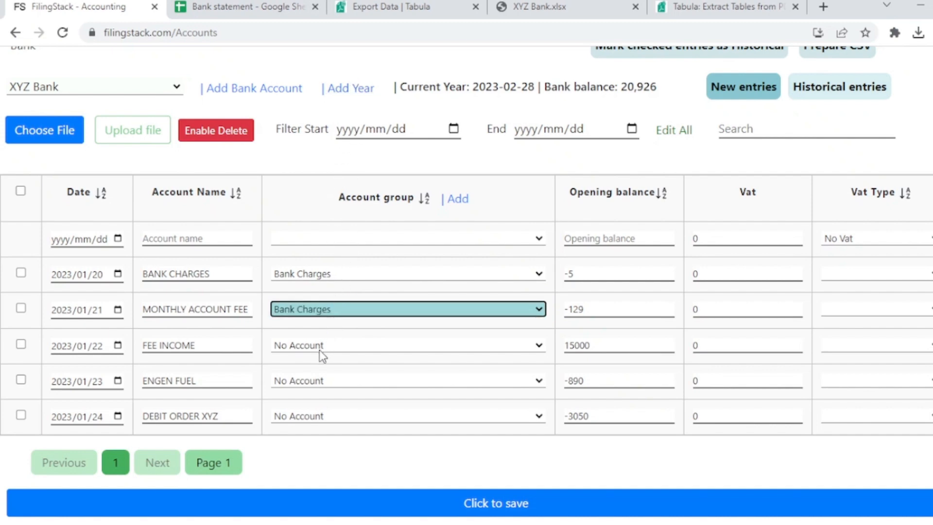
Review the list of account groups already added, and return to the bank entries without adding one.
{"action": "left_click", "coordinate": [453, 203]}
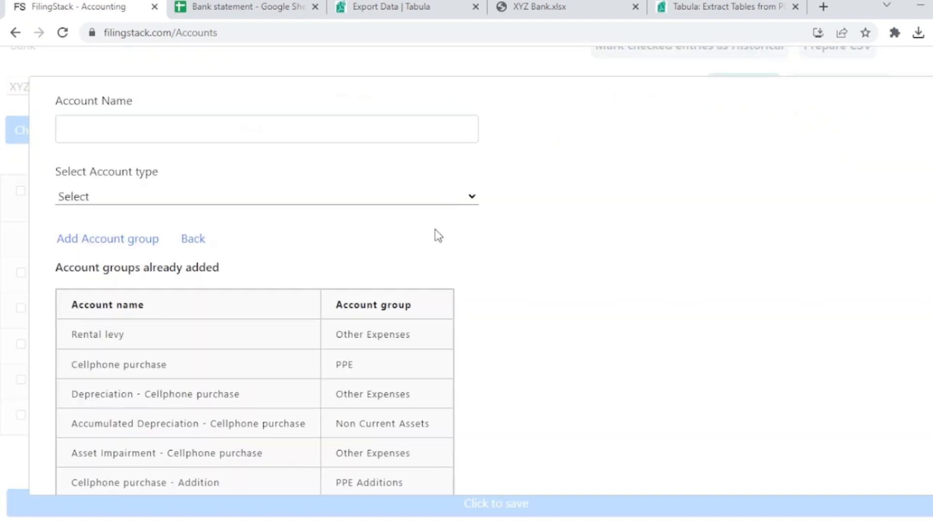
{"action": "scroll", "coordinate": [260, 244], "scroll_direction": "down", "scroll_amount": 10}
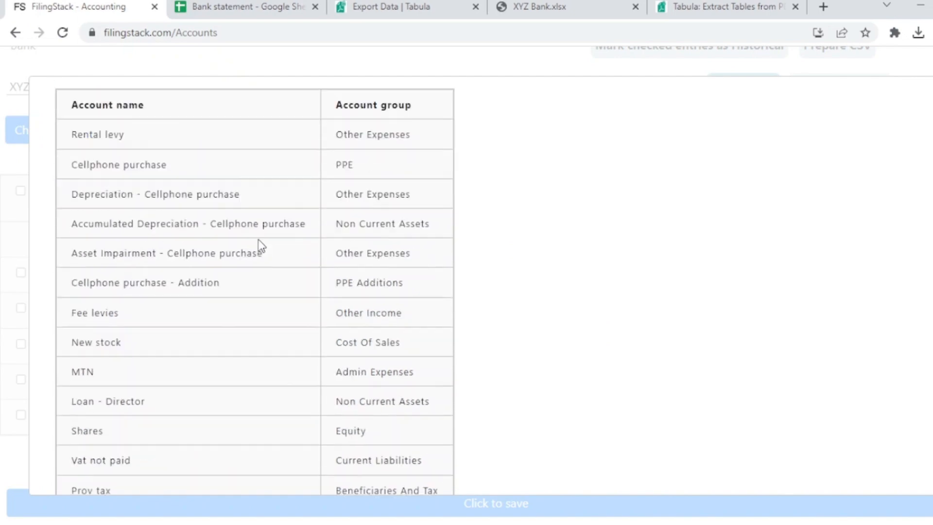
{"action": "scroll", "coordinate": [215, 235], "scroll_direction": "up", "scroll_amount": 8}
{"action": "left_click", "coordinate": [193, 99]}
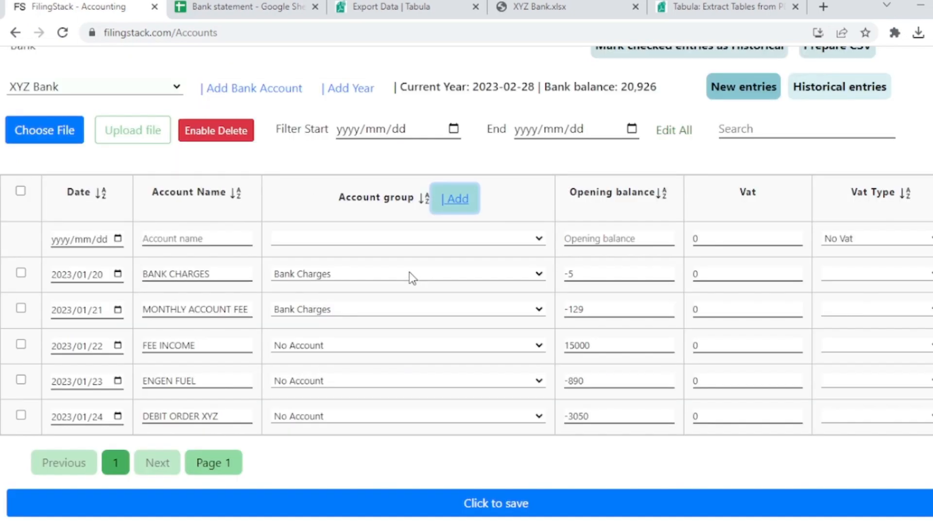
Assign the account group Fee Income 1 to the FEE INCOME entry and Motor Vehicle Expenses to the ENGEN FUEL entry.
{"action": "left_click", "coordinate": [336, 349]}
{"action": "key", "text": "f"}
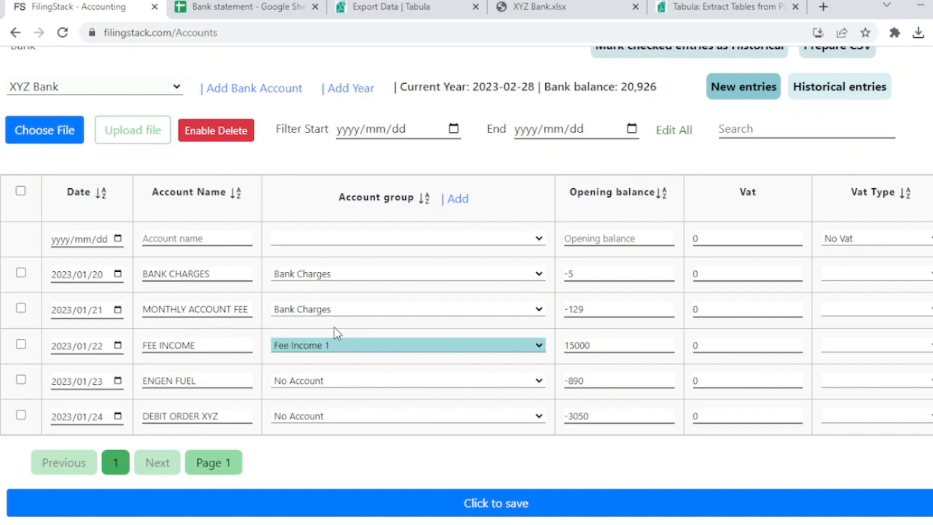
{"action": "left_click", "coordinate": [314, 385]}
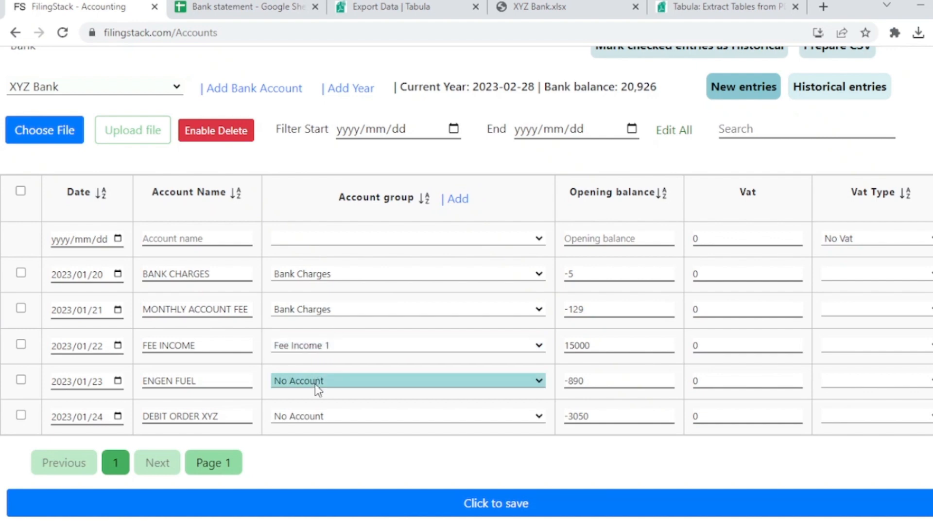
{"action": "key", "text": "m"}
{"action": "left_click", "coordinate": [352, 235]}
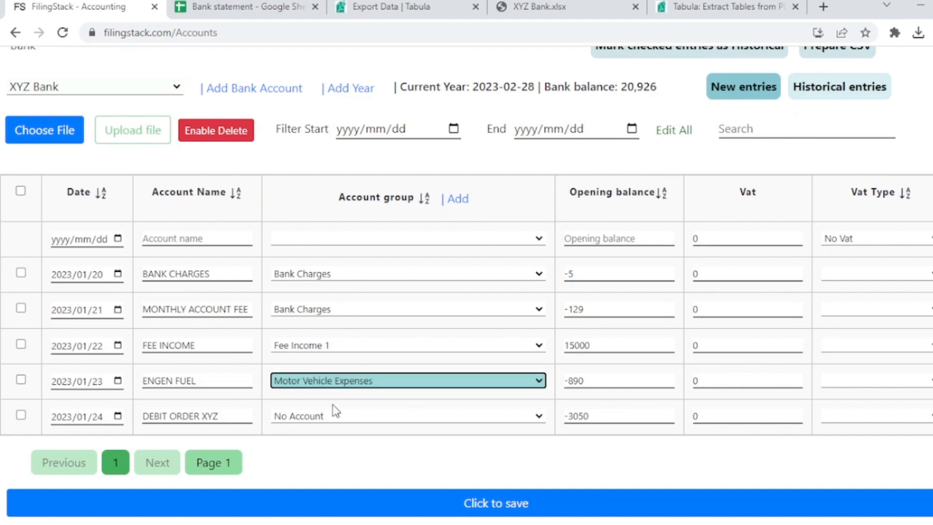
Assign the Accounting Fees account group to the DEBIT ORDER XYZ entry and save the bank entries.
{"action": "double_click", "coordinate": [325, 424]}
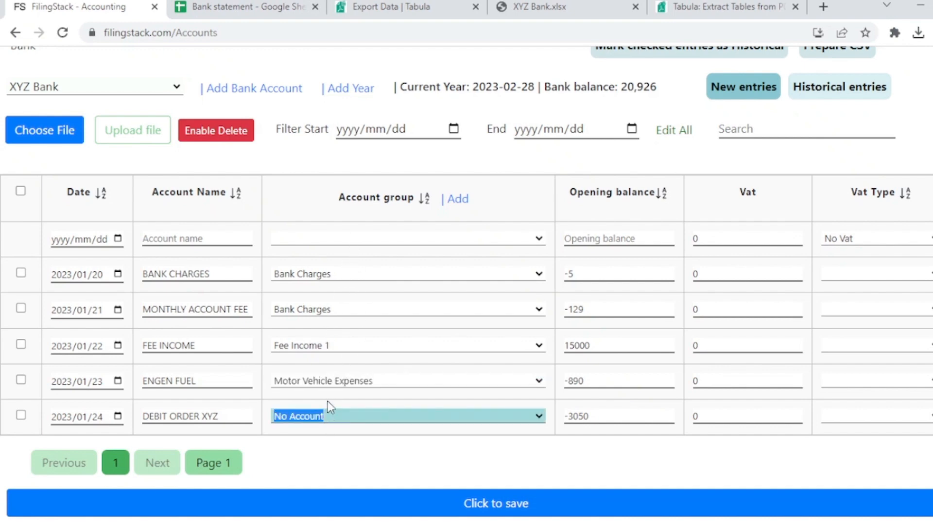
{"action": "left_click", "coordinate": [345, 177]}
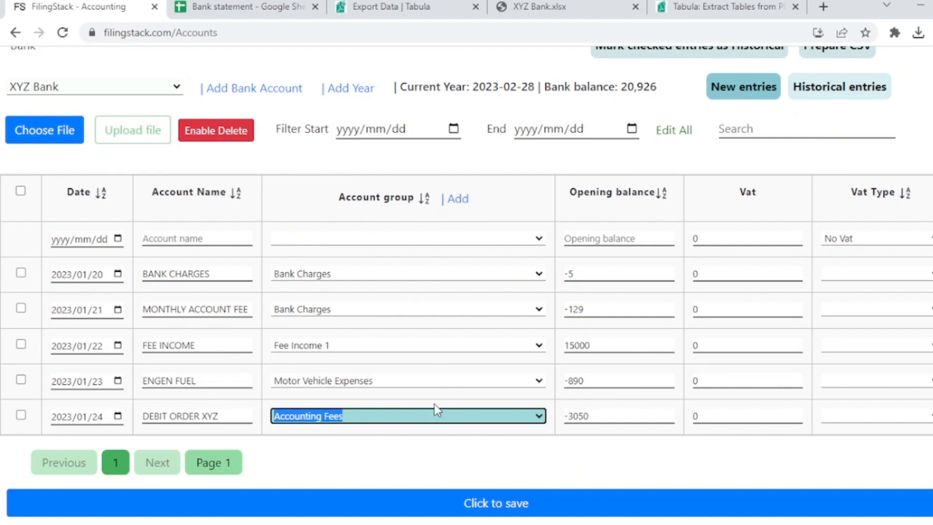
{"action": "left_click", "coordinate": [407, 496]}
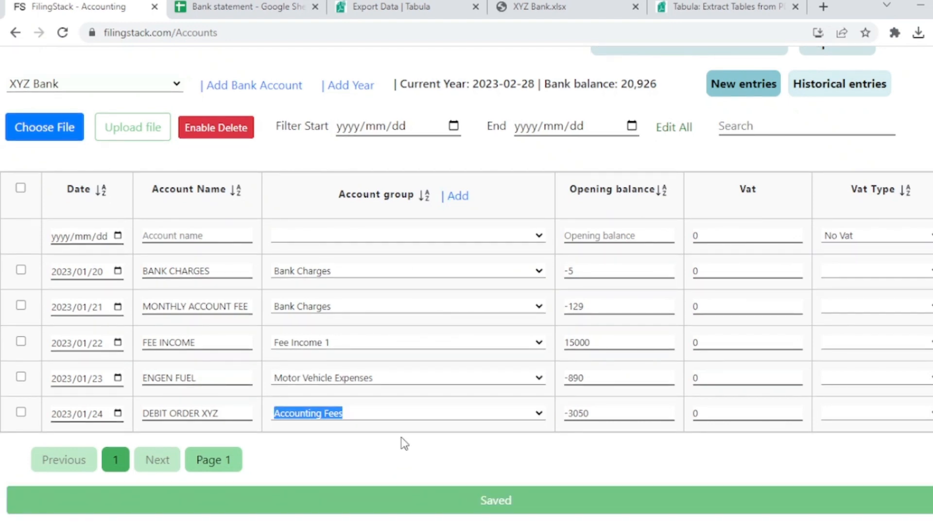
Examine the trial balance accounts and totals for the year ending 2023-02-28, and open the ledger.
{"action": "scroll", "coordinate": [455, 215], "scroll_direction": "up", "scroll_amount": 2}
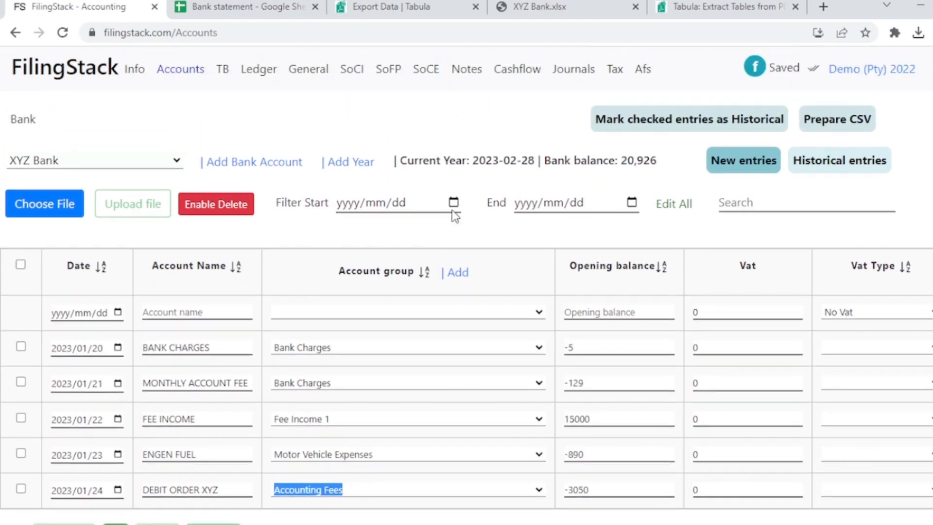
{"action": "left_click", "coordinate": [223, 70]}
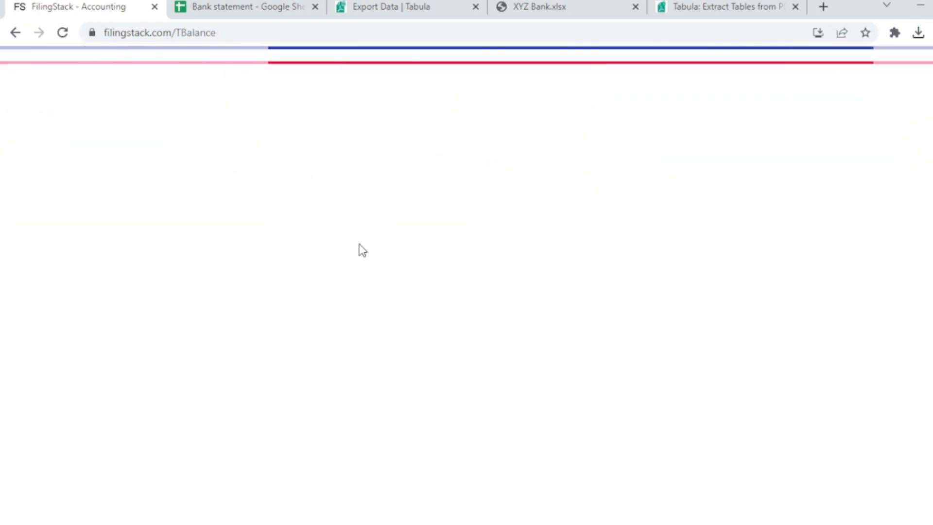
{"action": "scroll", "coordinate": [364, 257], "scroll_direction": "down", "scroll_amount": 5}
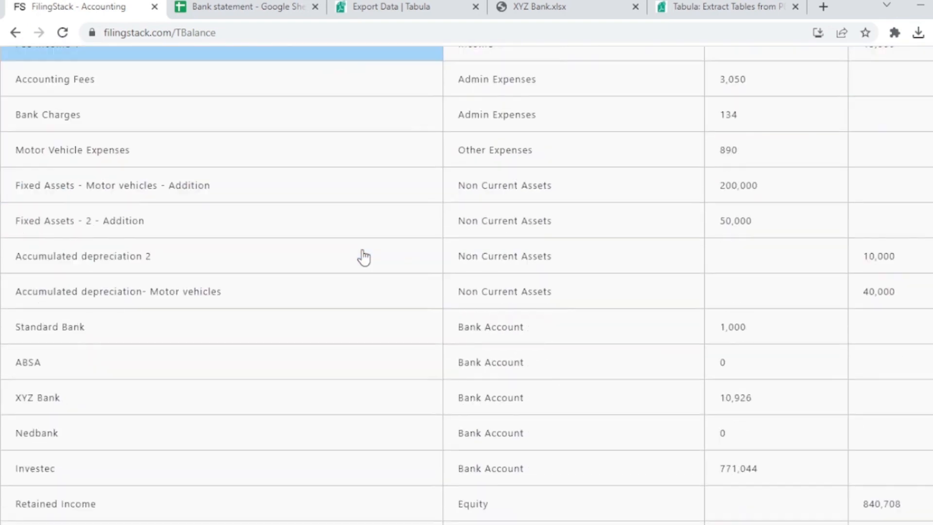
{"action": "scroll", "coordinate": [364, 258], "scroll_direction": "up", "scroll_amount": 2}
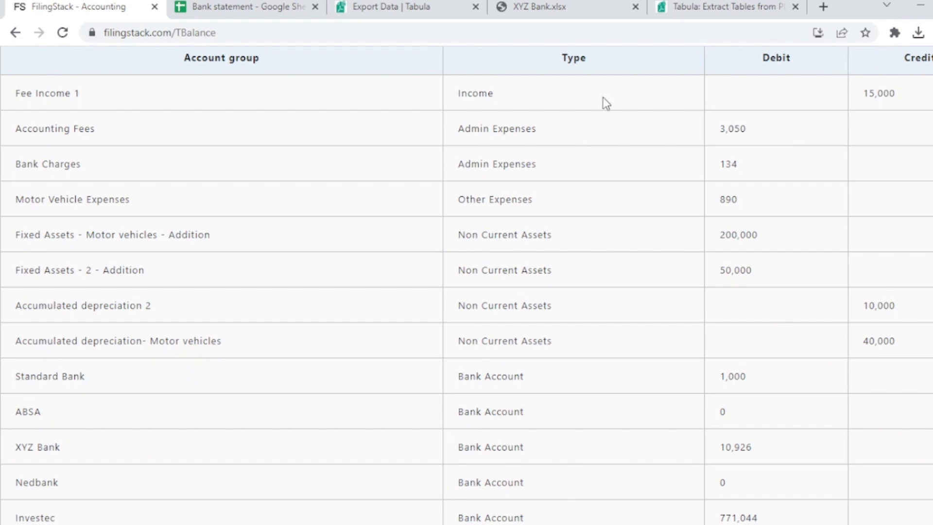
{"action": "scroll", "coordinate": [739, 228], "scroll_direction": "down", "scroll_amount": 5}
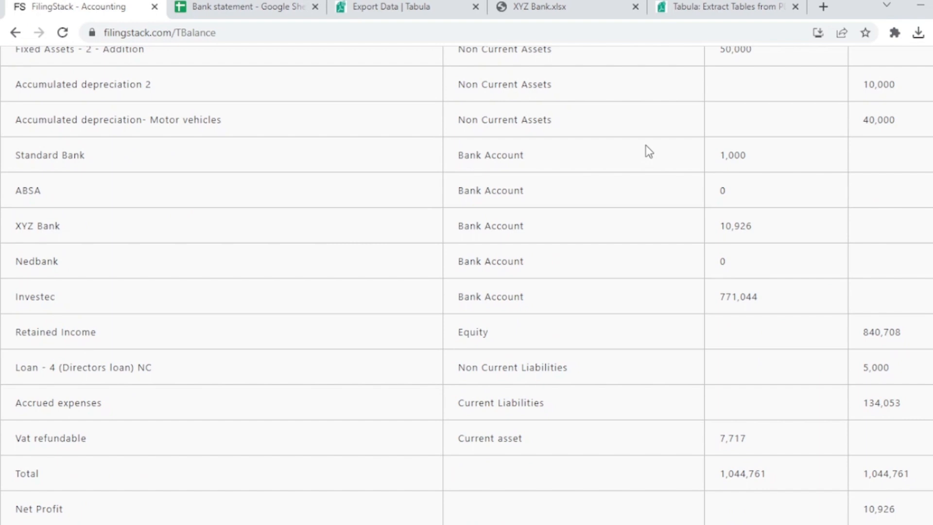
{"action": "scroll", "coordinate": [645, 151], "scroll_direction": "up", "scroll_amount": 8}
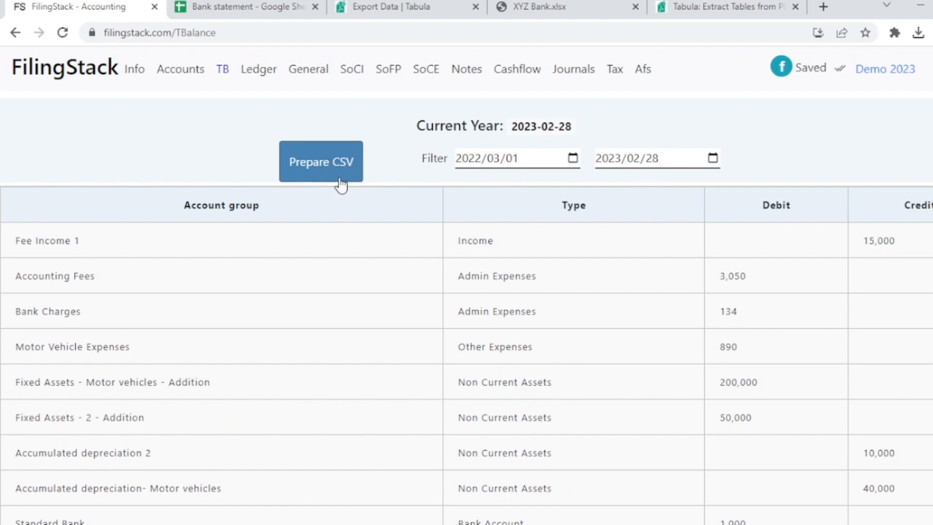
{"action": "left_click", "coordinate": [248, 80]}
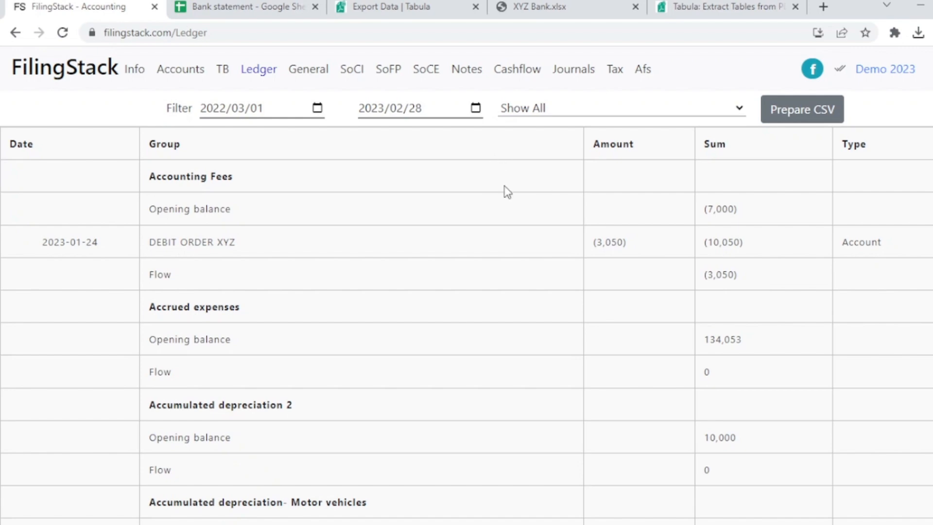
Look through the ledger's account groups and entries for 2022/03/01 to 2023/02/28.
{"action": "scroll", "coordinate": [516, 202], "scroll_direction": "down", "scroll_amount": 8}
{"action": "scroll", "coordinate": [516, 202], "scroll_direction": "up", "scroll_amount": 6}
{"action": "scroll", "coordinate": [516, 202], "scroll_direction": "up", "scroll_amount": 2}
Examine the Statement of Comprehensive Income for 2023 and 2022 and the monthly income statement below it.
{"action": "left_click", "coordinate": [362, 86]}
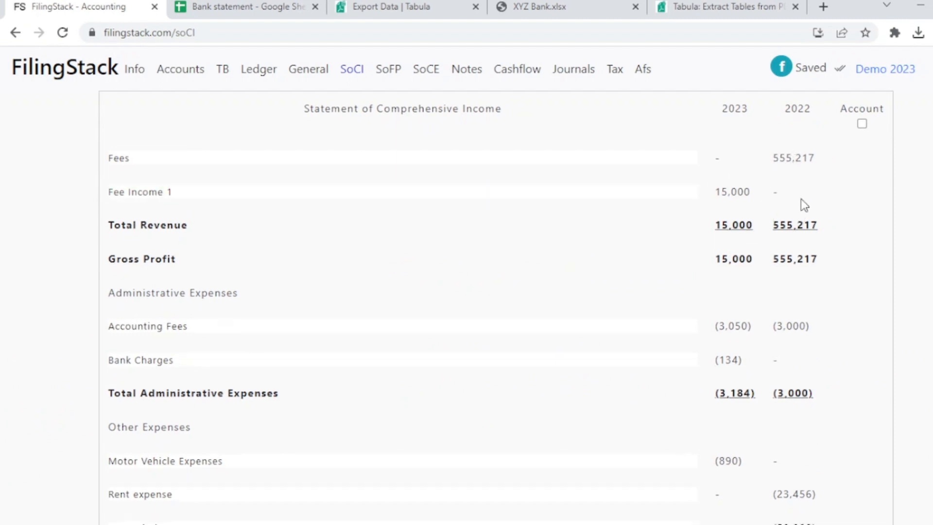
{"action": "scroll", "coordinate": [801, 161], "scroll_direction": "down", "scroll_amount": 5}
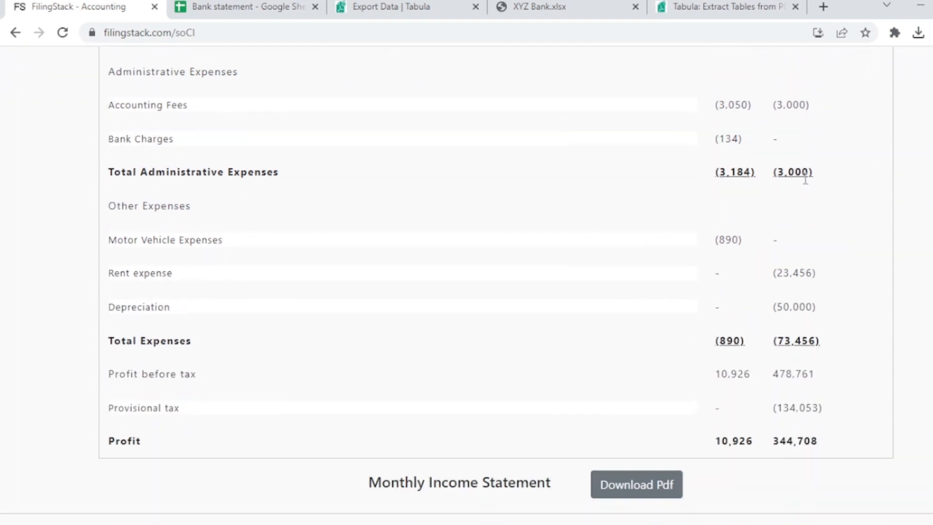
{"action": "scroll", "coordinate": [805, 180], "scroll_direction": "down", "scroll_amount": 8}
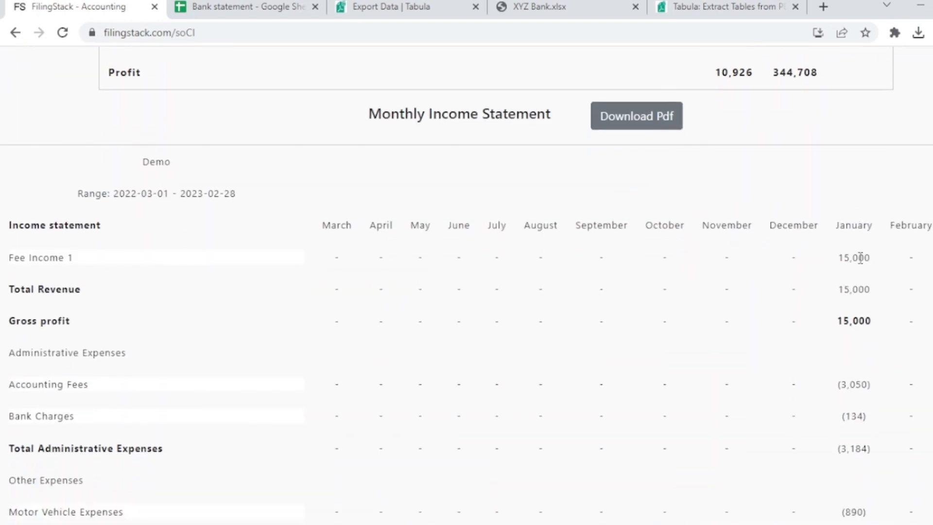
{"action": "scroll", "coordinate": [844, 274], "scroll_direction": "down", "scroll_amount": 2}
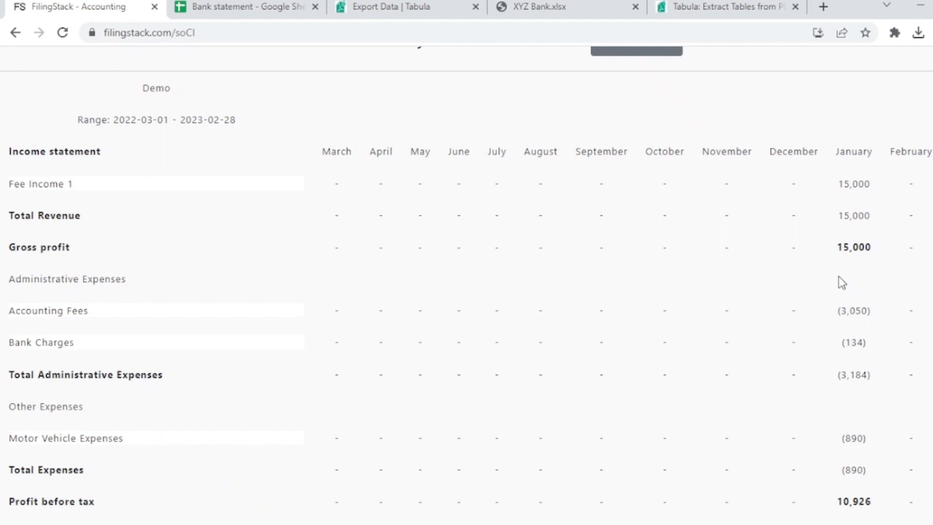
{"action": "scroll", "coordinate": [852, 230], "scroll_direction": "down", "scroll_amount": 1}
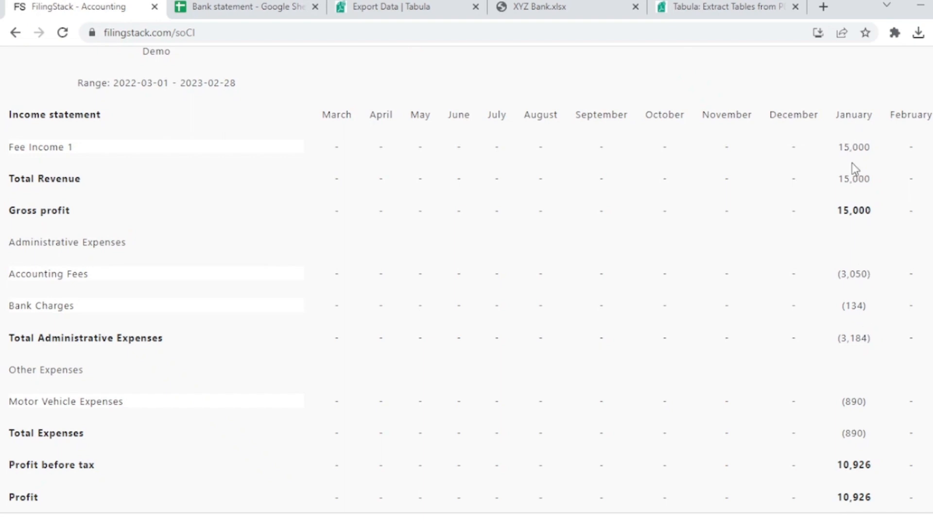
{"action": "scroll", "coordinate": [848, 208], "scroll_direction": "up", "scroll_amount": 2}
{"action": "scroll", "coordinate": [847, 214], "scroll_direction": "up", "scroll_amount": 7}
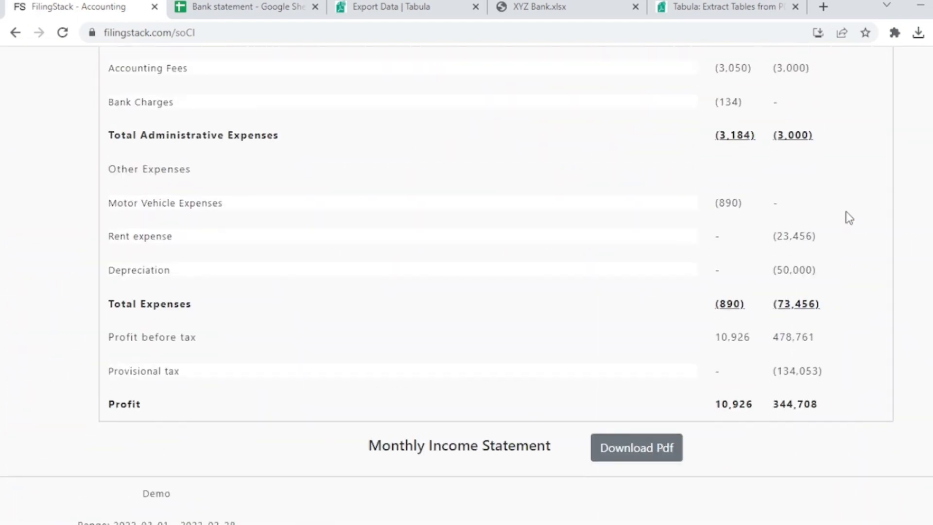
{"action": "scroll", "coordinate": [847, 214], "scroll_direction": "down", "scroll_amount": 3}
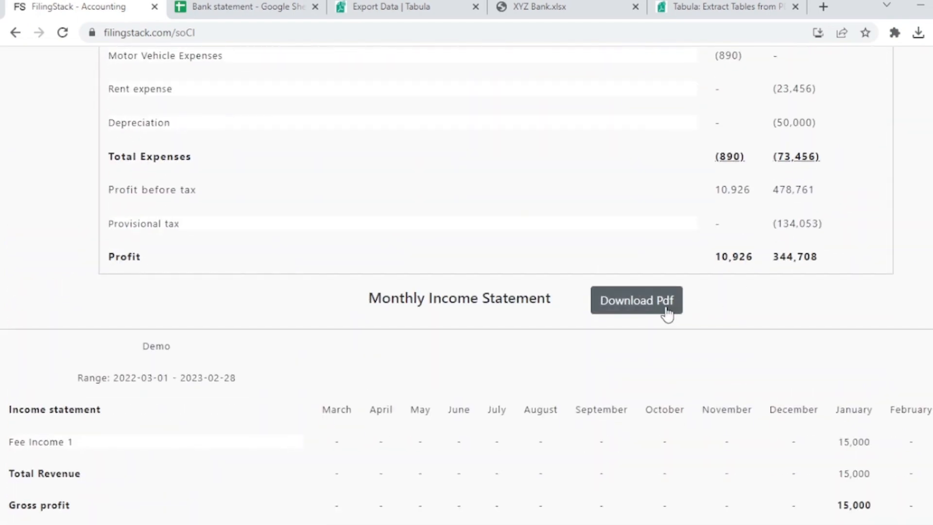
{"action": "scroll", "coordinate": [664, 316], "scroll_direction": "up", "scroll_amount": 8}
{"action": "scroll", "coordinate": [664, 317], "scroll_direction": "up", "scroll_amount": 1}
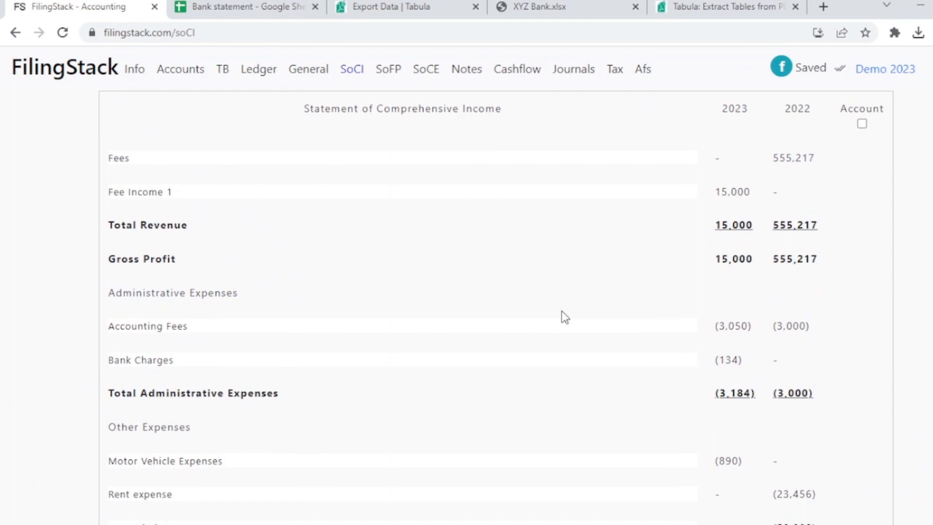
Review the assets, equity and liabilities in the Statement of Financial Position.
{"action": "left_click", "coordinate": [384, 73]}
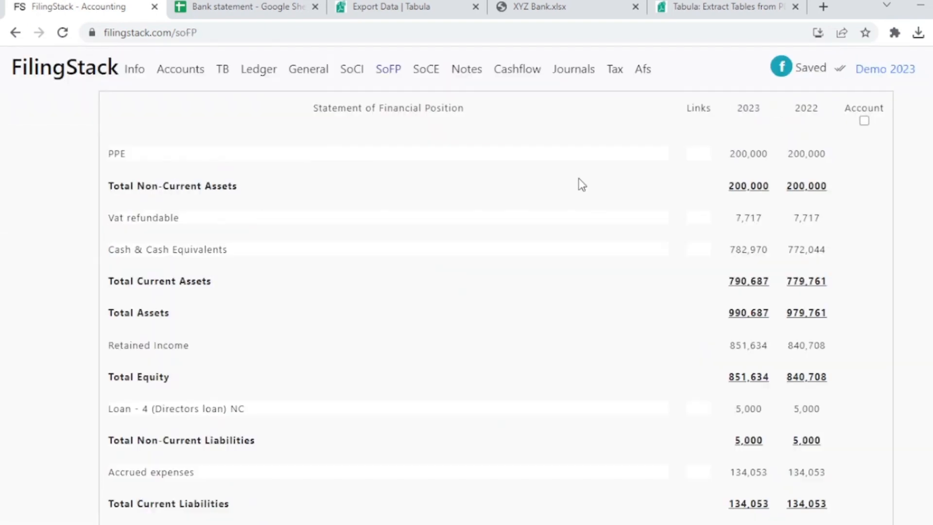
{"action": "scroll", "coordinate": [618, 190], "scroll_direction": "down", "scroll_amount": 1}
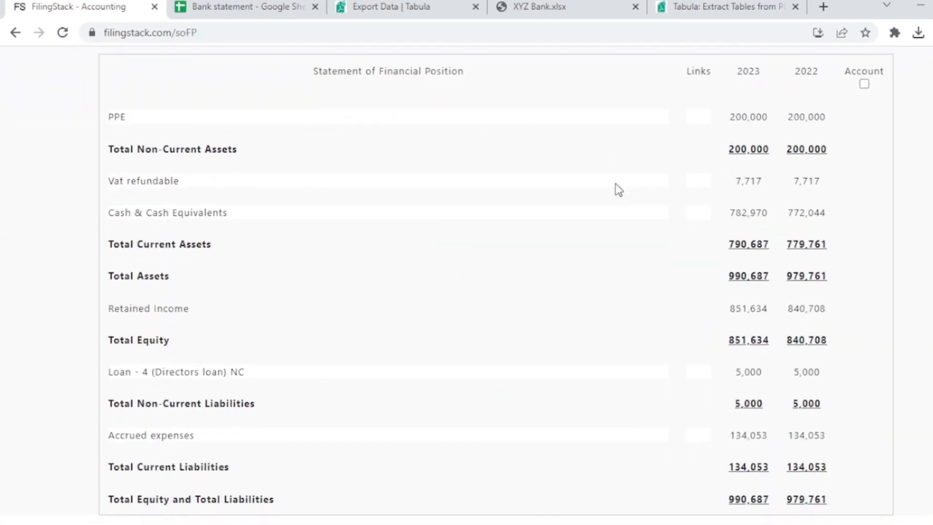
{"action": "left_click", "coordinate": [616, 182]}
{"action": "scroll", "coordinate": [616, 182], "scroll_direction": "up", "scroll_amount": 1}
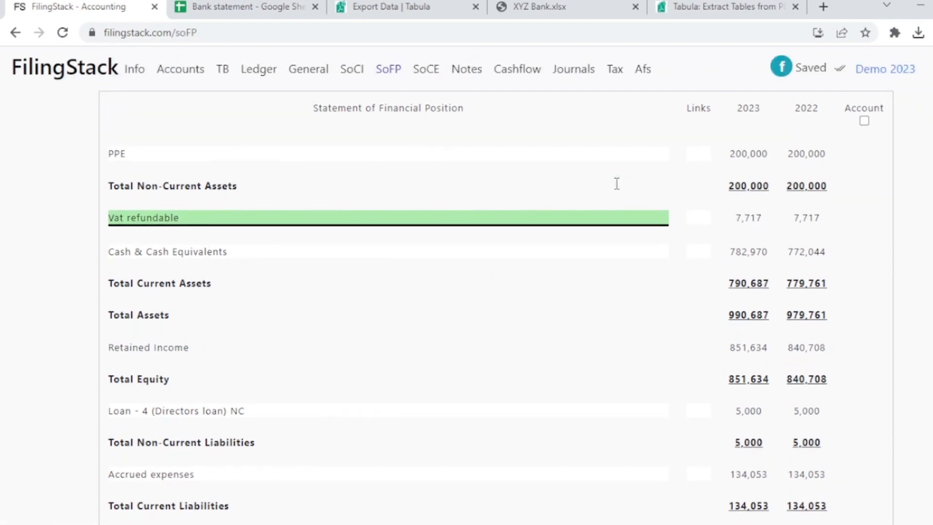
Review the Statement of Cashflow for 2023 and 2022.
{"action": "left_click", "coordinate": [522, 80]}
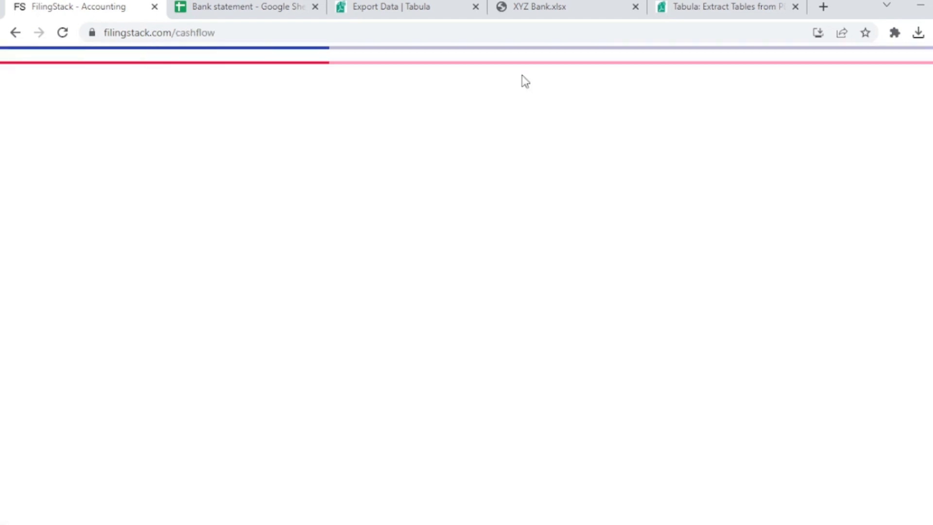
{"action": "left_click", "coordinate": [642, 194]}
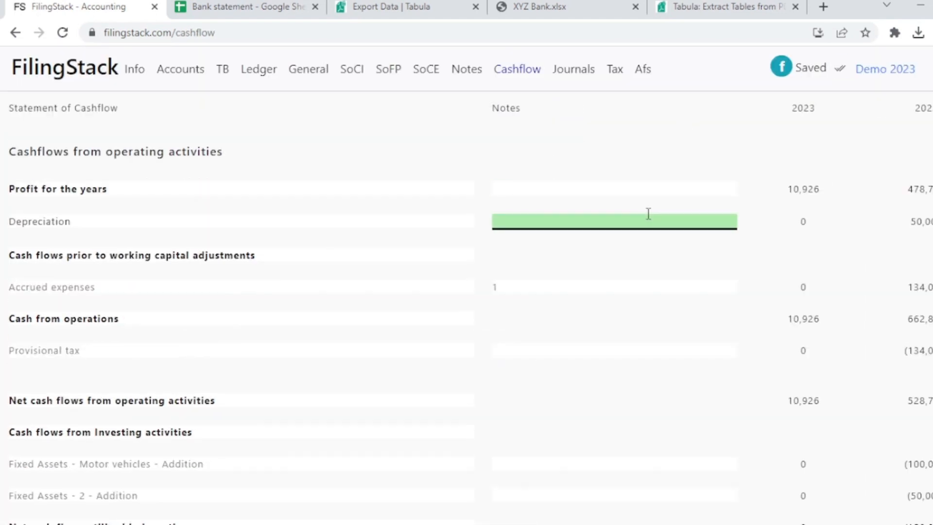
{"action": "scroll", "coordinate": [647, 212], "scroll_direction": "down", "scroll_amount": 5}
{"action": "scroll", "coordinate": [648, 212], "scroll_direction": "up", "scroll_amount": 5}
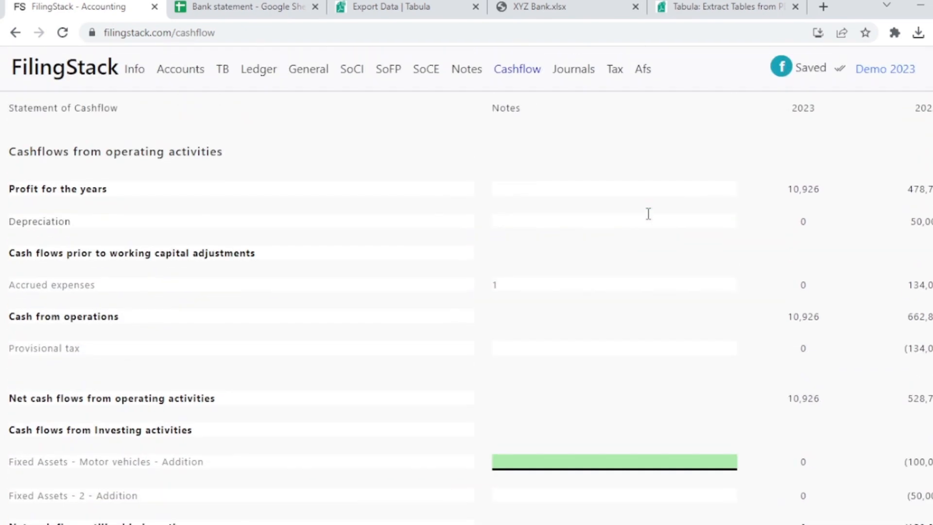
Start a new journal entry dated 2023/02/28 with the details TAX.
{"action": "left_click", "coordinate": [581, 75]}
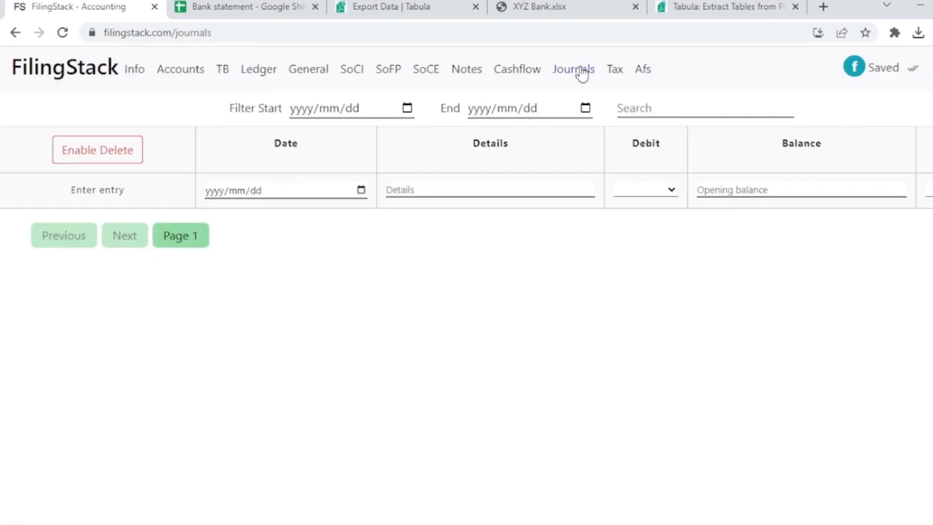
{"action": "left_click", "coordinate": [363, 190]}
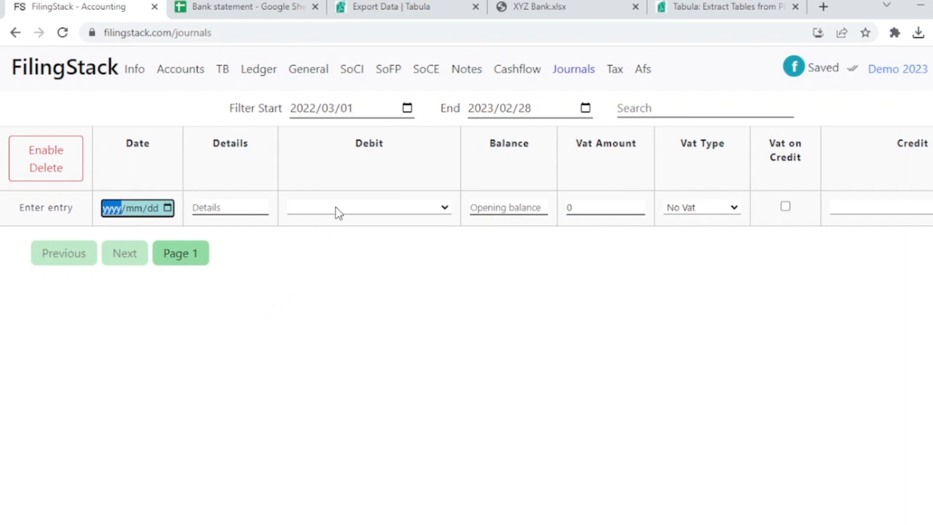
{"action": "type", "text": "2023/05/25"}
{"action": "left_click", "coordinate": [241, 210]}
{"action": "type", "text": "T"}
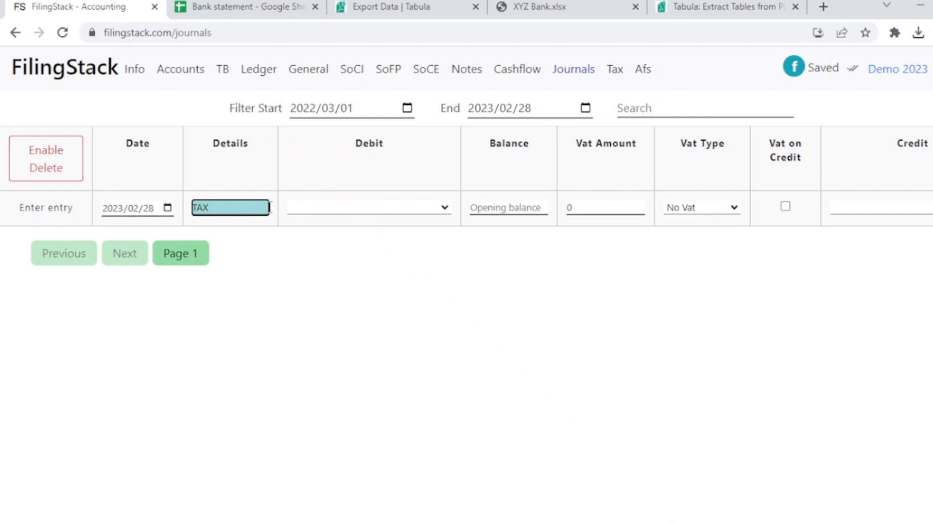
{"action": "key", "text": "Tab"}
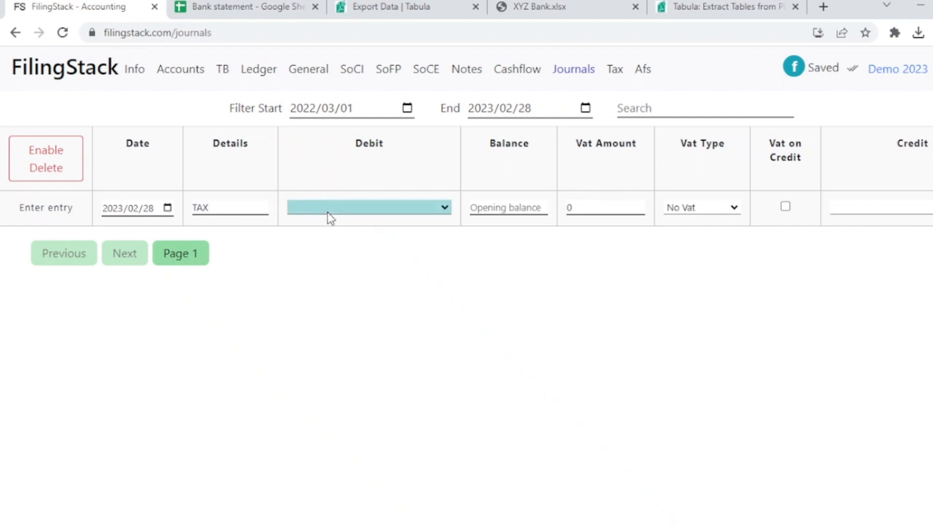
Debit Provisional tax with 1100, credit Accrued expenses with No Vat, and add the TAX journal entry.
{"action": "key", "text": "p"}
{"action": "key", "text": "p"}
{"action": "left_click", "coordinate": [506, 207]}
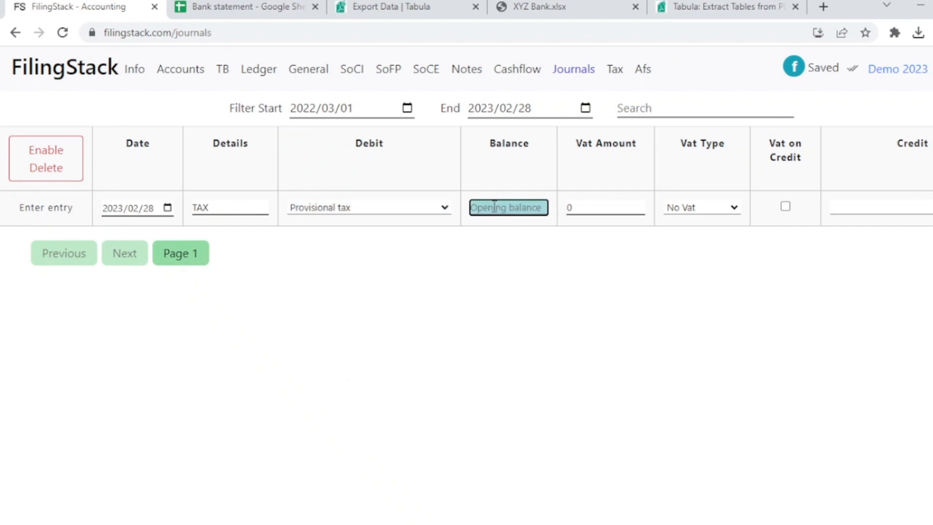
{"action": "type", "text": "100"}
{"action": "left_click", "coordinate": [854, 213]}
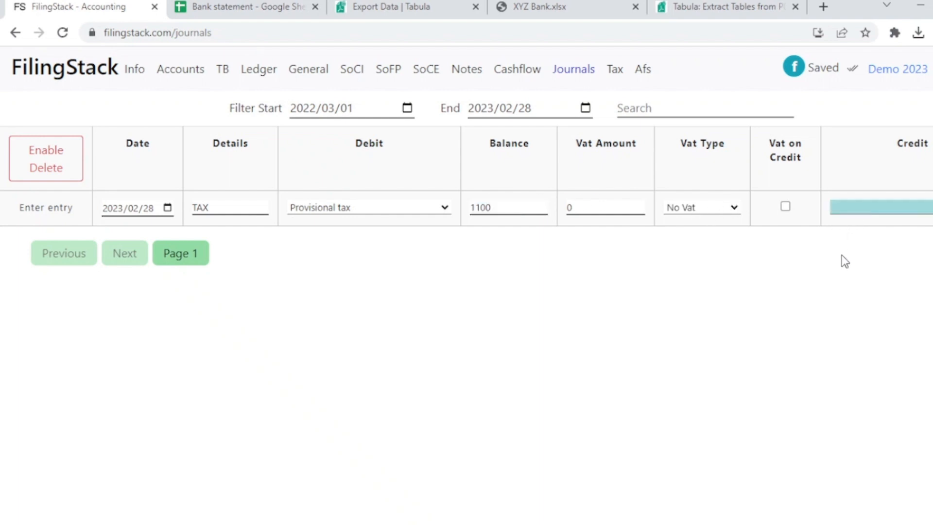
{"action": "left_click", "coordinate": [818, 345]}
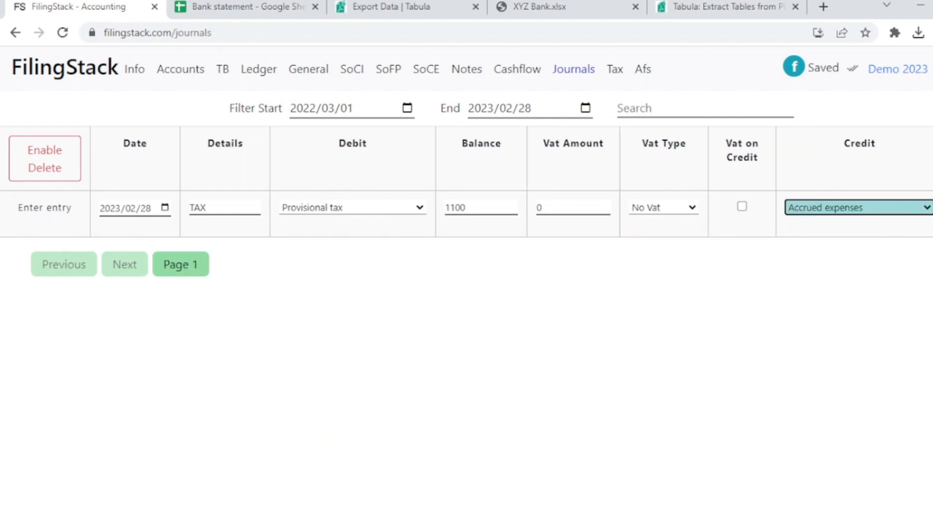
{"action": "key", "text": "Return"}
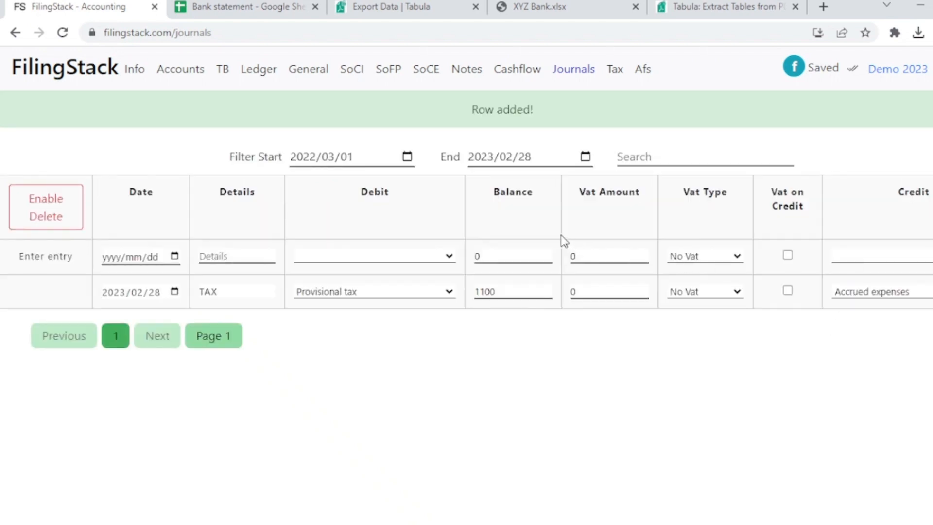
{"action": "left_click", "coordinate": [177, 243]}
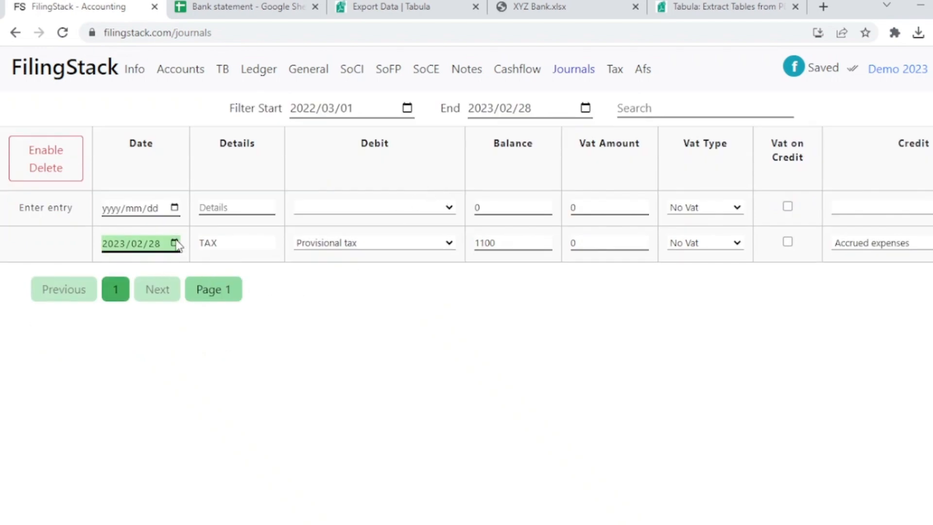
Check how the TAX journal appears in the Statement of Comprehensive Income and the monthly income statement.
{"action": "left_click", "coordinate": [348, 70]}
{"action": "scroll", "coordinate": [557, 262], "scroll_direction": "down", "scroll_amount": 15}
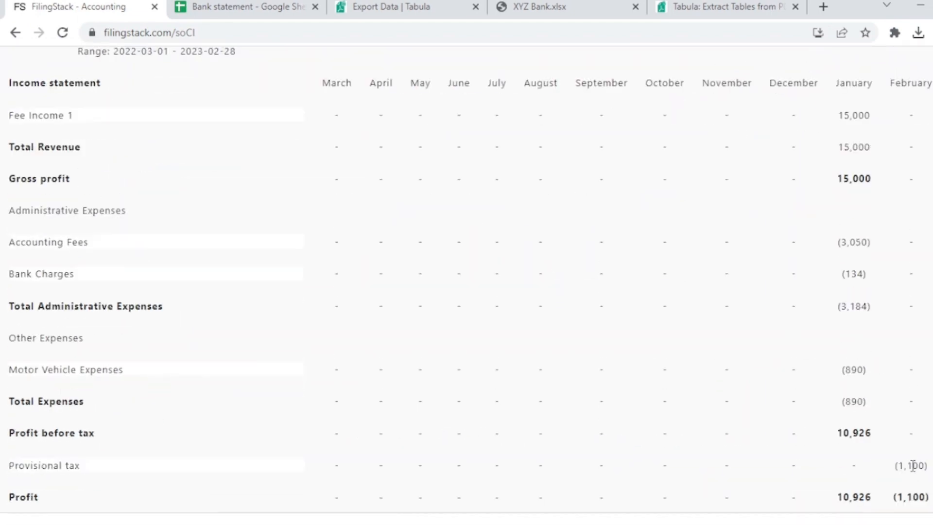
{"action": "scroll", "coordinate": [912, 464], "scroll_direction": "up", "scroll_amount": 15}
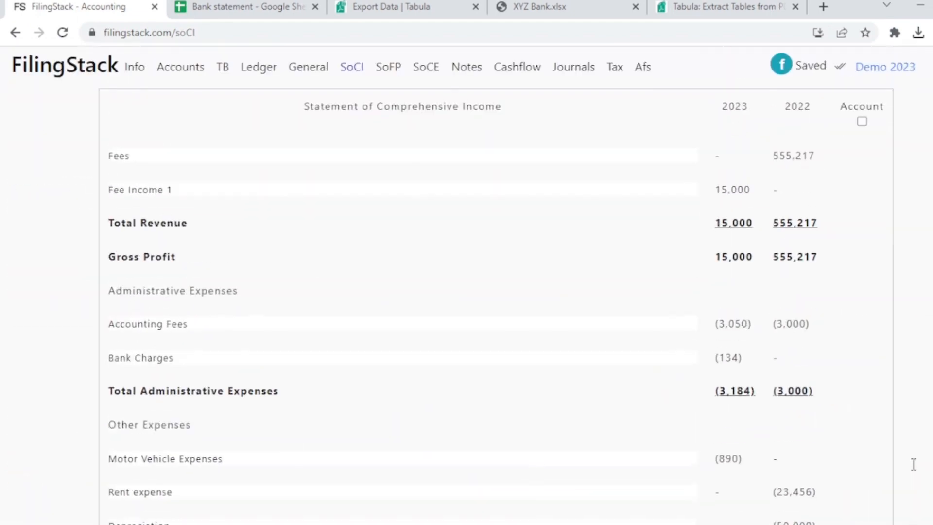
Return to the company list and open the Demo company with the year ending 2022-02-28.
{"action": "left_click", "coordinate": [132, 74]}
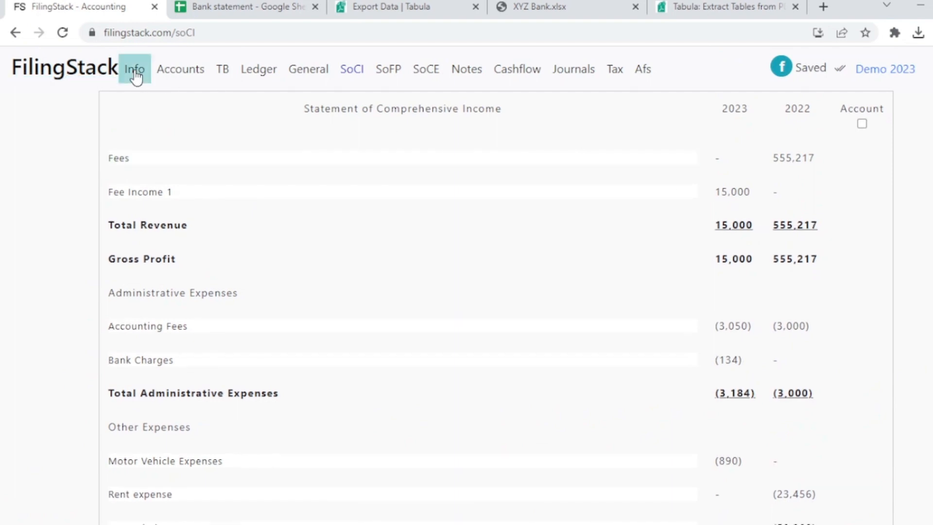
{"action": "scroll", "coordinate": [471, 293], "scroll_direction": "down", "scroll_amount": 1}
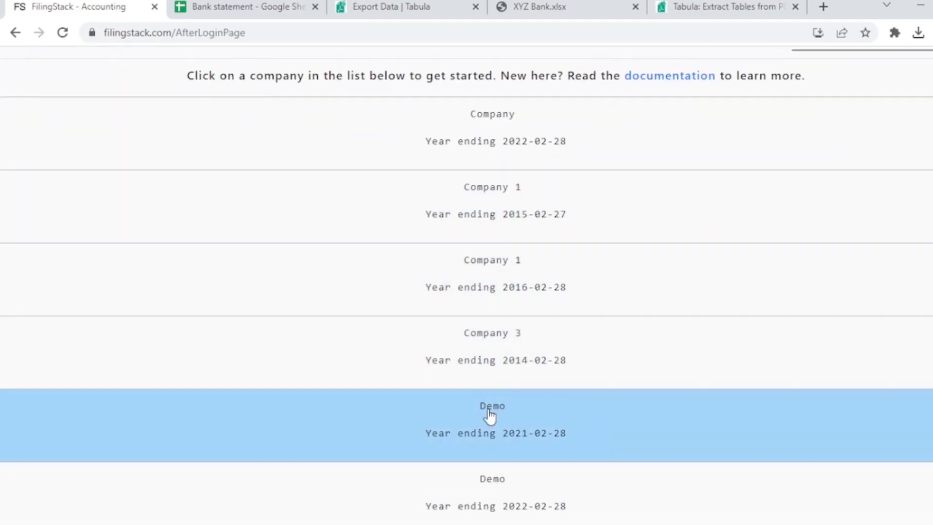
{"action": "scroll", "coordinate": [489, 413], "scroll_direction": "down", "scroll_amount": 1}
{"action": "left_click", "coordinate": [490, 439]}
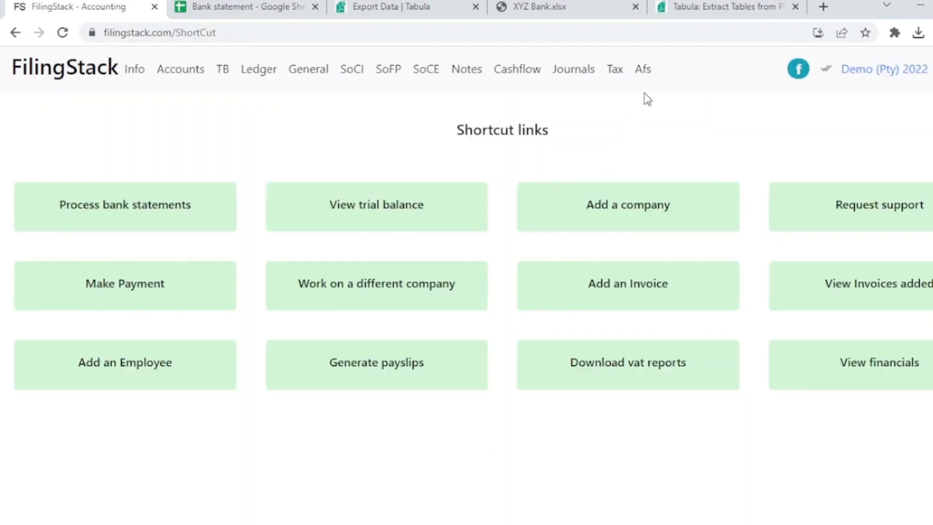
Examine the annual financial statements' PDF customization options, the pages to show, and the detailed income statement.
{"action": "left_click", "coordinate": [646, 71]}
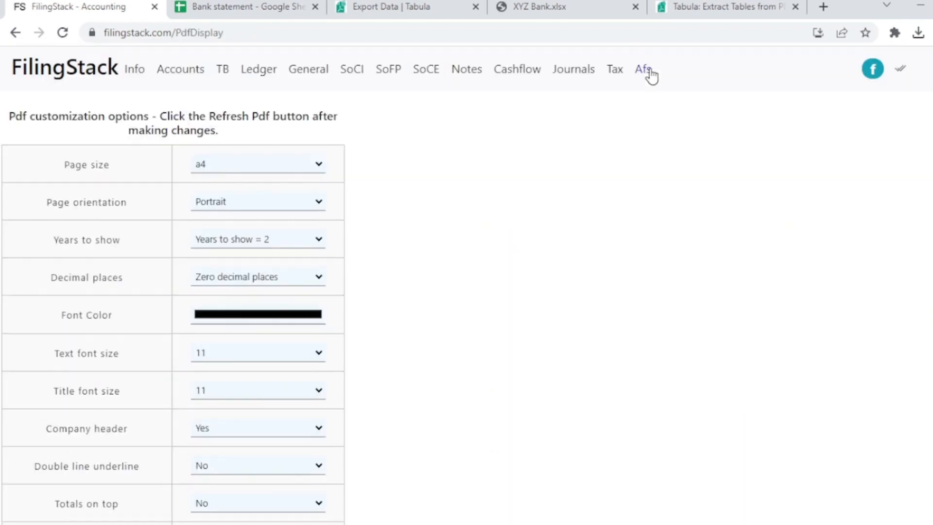
{"action": "scroll", "coordinate": [607, 199], "scroll_direction": "down", "scroll_amount": 8}
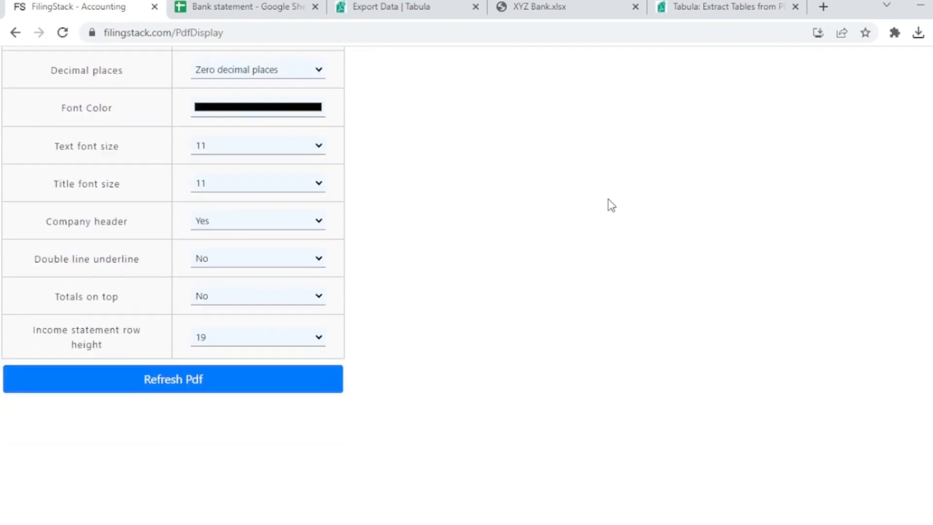
{"action": "scroll", "coordinate": [608, 199], "scroll_direction": "down", "scroll_amount": 15}
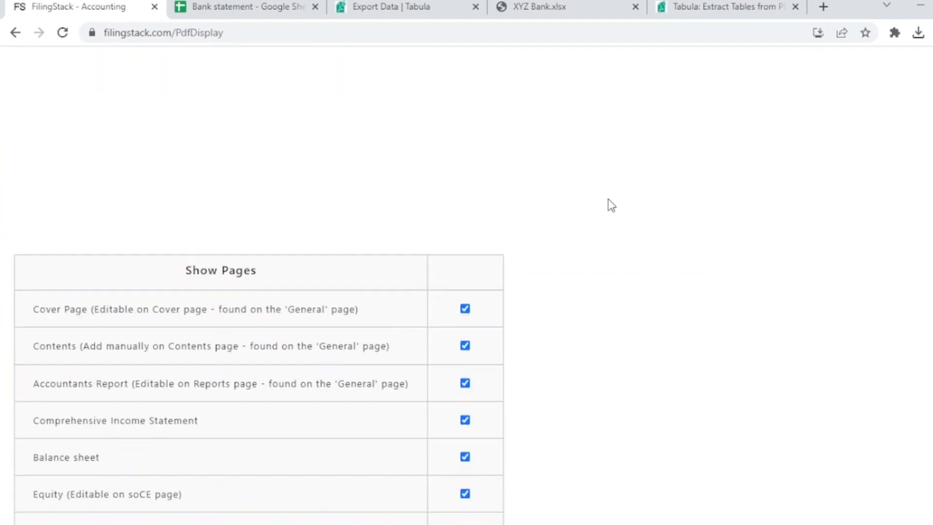
{"action": "scroll", "coordinate": [608, 199], "scroll_direction": "down", "scroll_amount": 6}
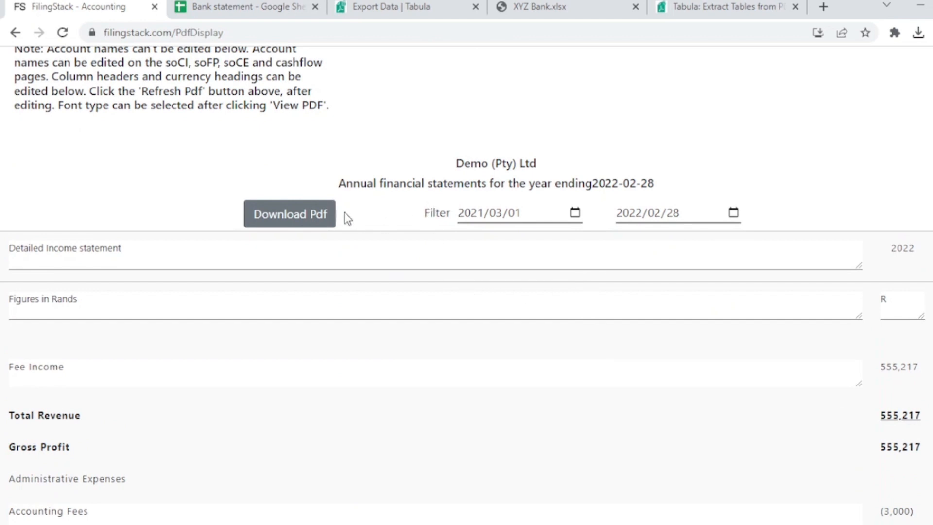
{"action": "scroll", "coordinate": [373, 238], "scroll_direction": "down", "scroll_amount": 1}
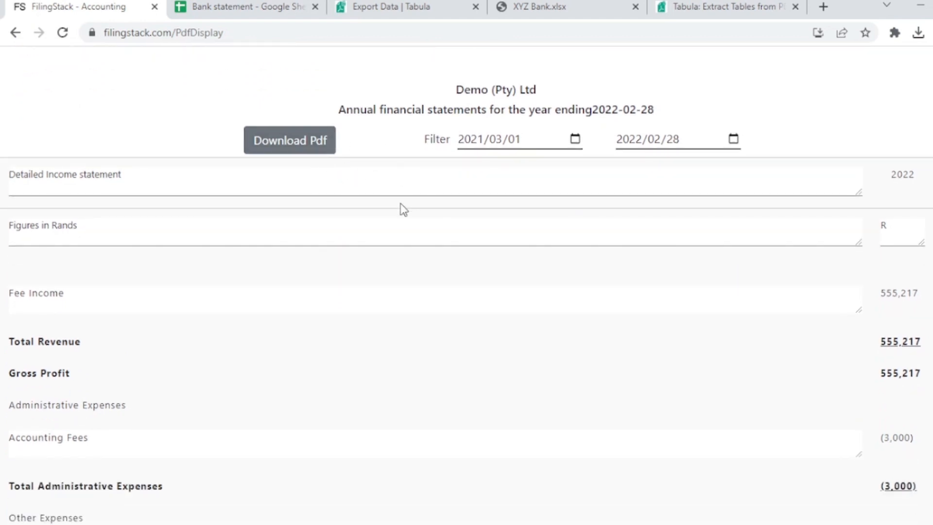
{"action": "scroll", "coordinate": [400, 204], "scroll_direction": "up", "scroll_amount": 10}
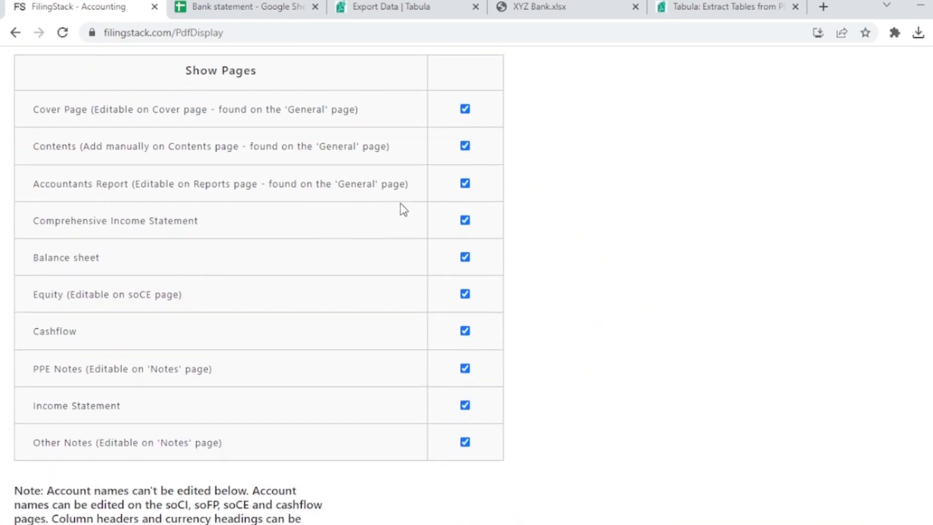
{"action": "scroll", "coordinate": [400, 203], "scroll_direction": "up", "scroll_amount": 15}
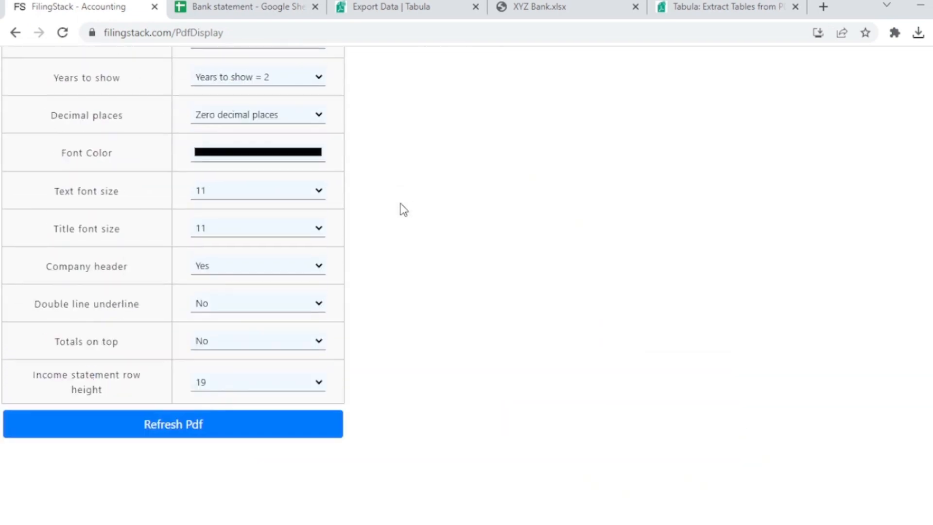
View the annual financial statements PDF and examine its cover page and index page.
{"action": "scroll", "coordinate": [401, 203], "scroll_direction": "down", "scroll_amount": 9}
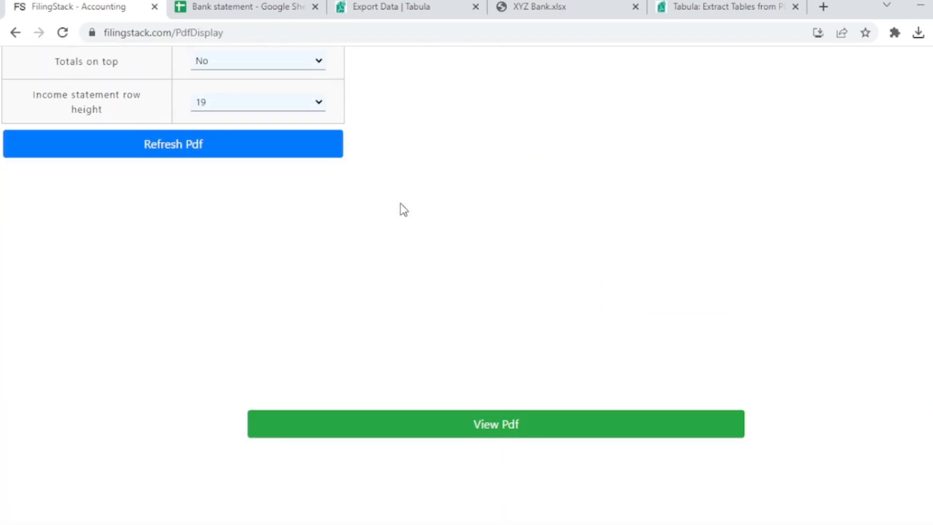
{"action": "left_click", "coordinate": [470, 431]}
{"action": "scroll", "coordinate": [597, 183], "scroll_direction": "down", "scroll_amount": 2}
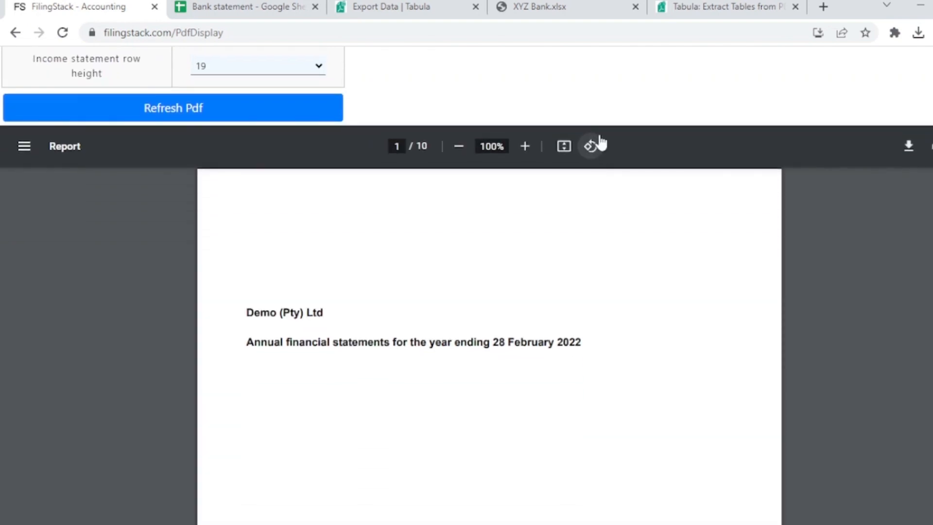
{"action": "scroll", "coordinate": [599, 117], "scroll_direction": "down", "scroll_amount": 3}
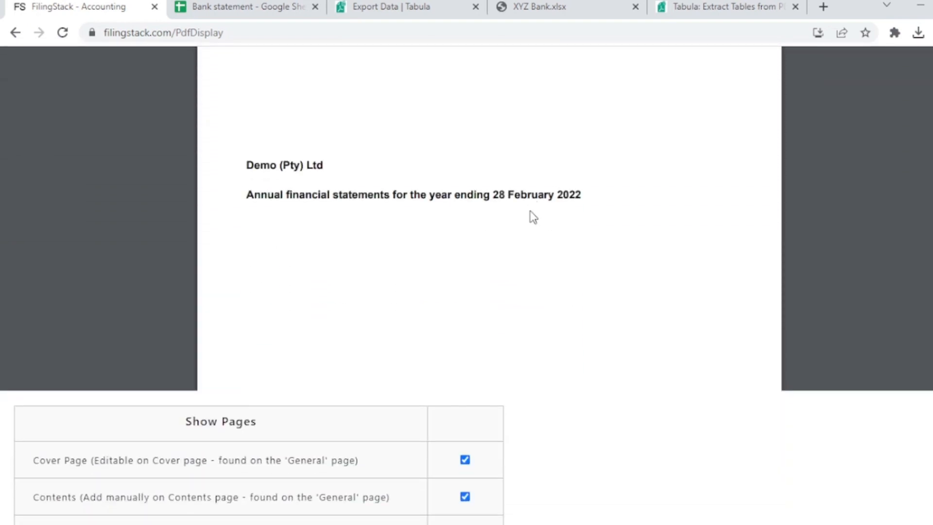
{"action": "scroll", "coordinate": [532, 219], "scroll_direction": "down", "scroll_amount": 4}
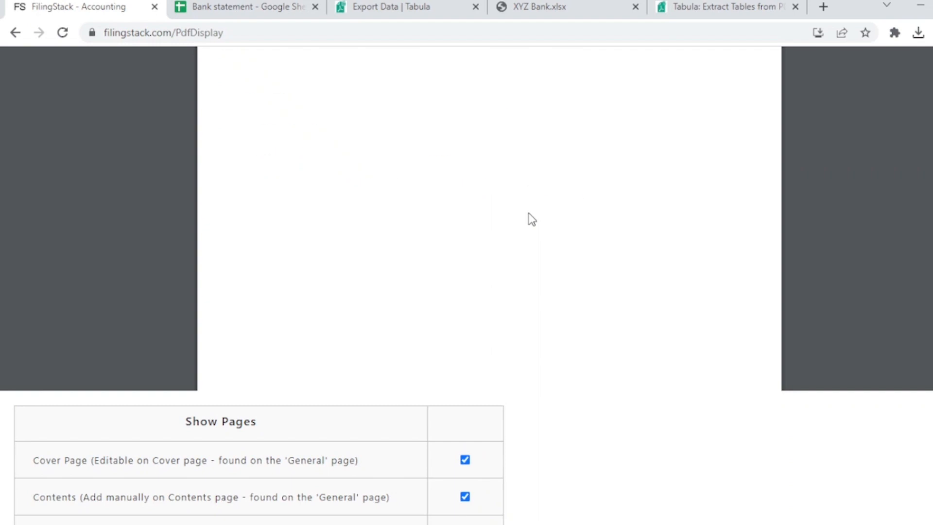
{"action": "scroll", "coordinate": [532, 219], "scroll_direction": "down", "scroll_amount": 3}
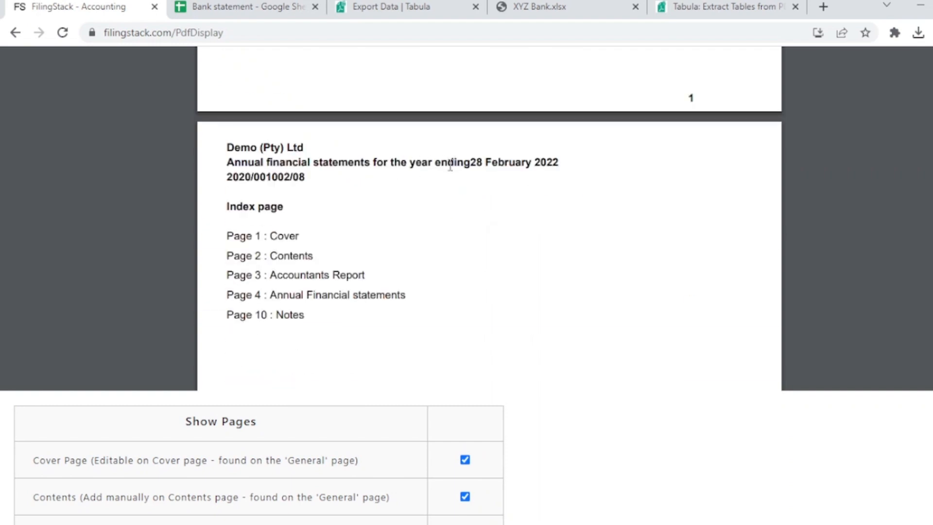
{"action": "scroll", "coordinate": [474, 185], "scroll_direction": "down", "scroll_amount": 2}
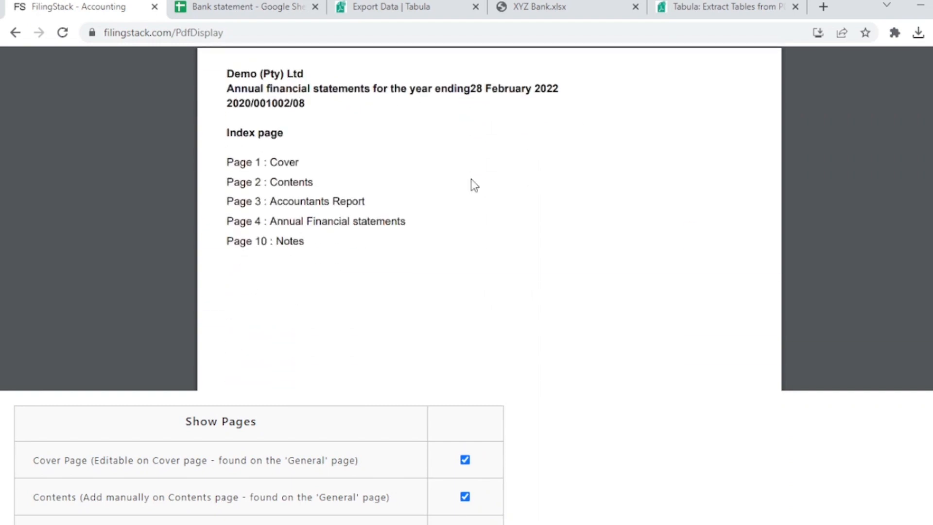
{"action": "scroll", "coordinate": [403, 219], "scroll_direction": "down", "scroll_amount": 3}
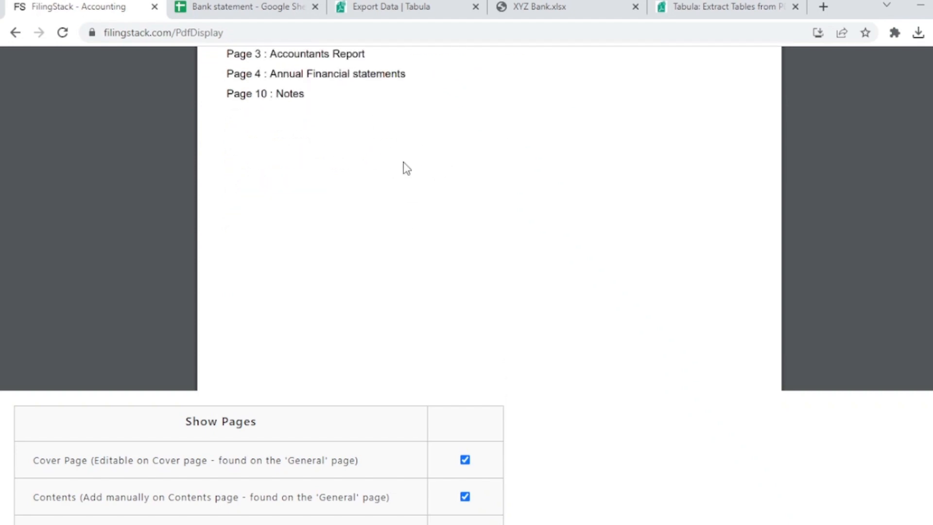
Examine the PDF's Accountants report, Statement of Comprehensive Income and Statement of Financial Position.
{"action": "scroll", "coordinate": [403, 163], "scroll_direction": "down", "scroll_amount": 2}
{"action": "scroll", "coordinate": [403, 164], "scroll_direction": "down", "scroll_amount": 5}
{"action": "scroll", "coordinate": [440, 195], "scroll_direction": "down", "scroll_amount": 10}
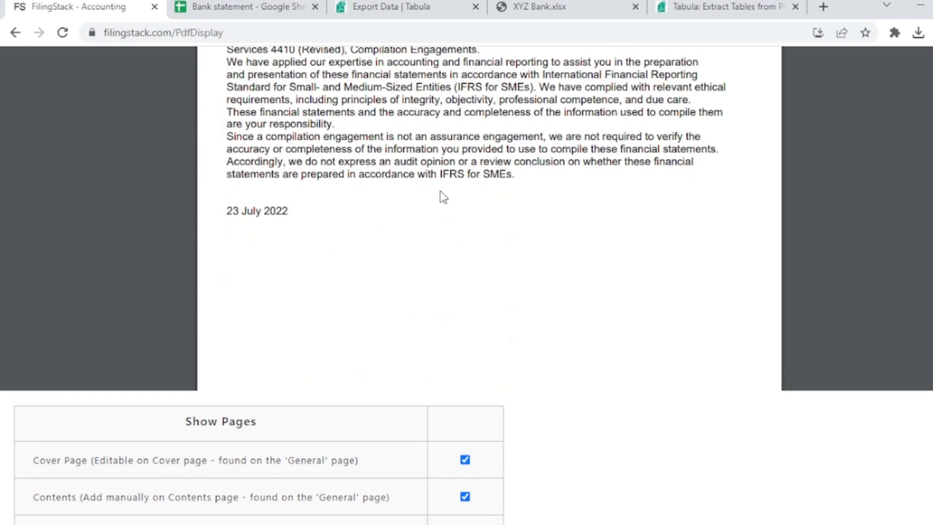
{"action": "scroll", "coordinate": [441, 192], "scroll_direction": "down", "scroll_amount": 8}
{"action": "scroll", "coordinate": [441, 194], "scroll_direction": "up", "scroll_amount": 3}
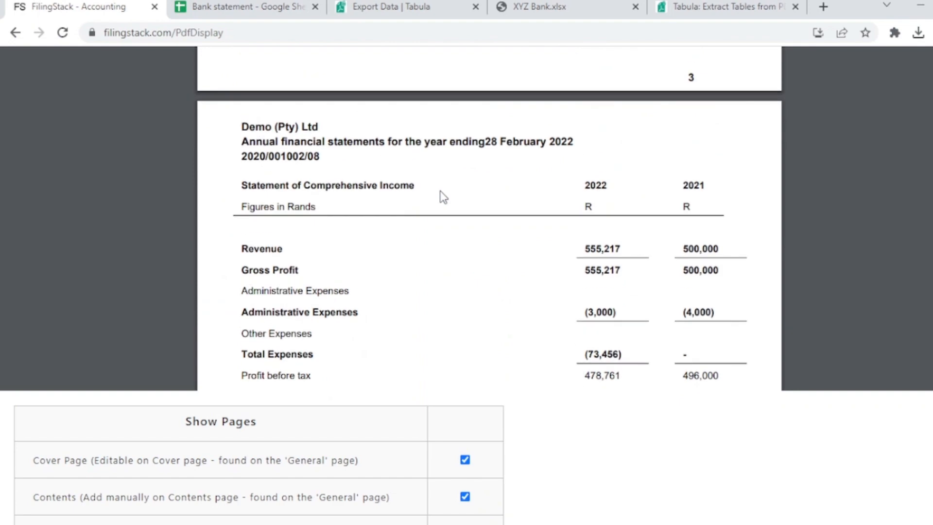
{"action": "scroll", "coordinate": [441, 194], "scroll_direction": "down", "scroll_amount": 3}
{"action": "scroll", "coordinate": [440, 189], "scroll_direction": "down", "scroll_amount": 10}
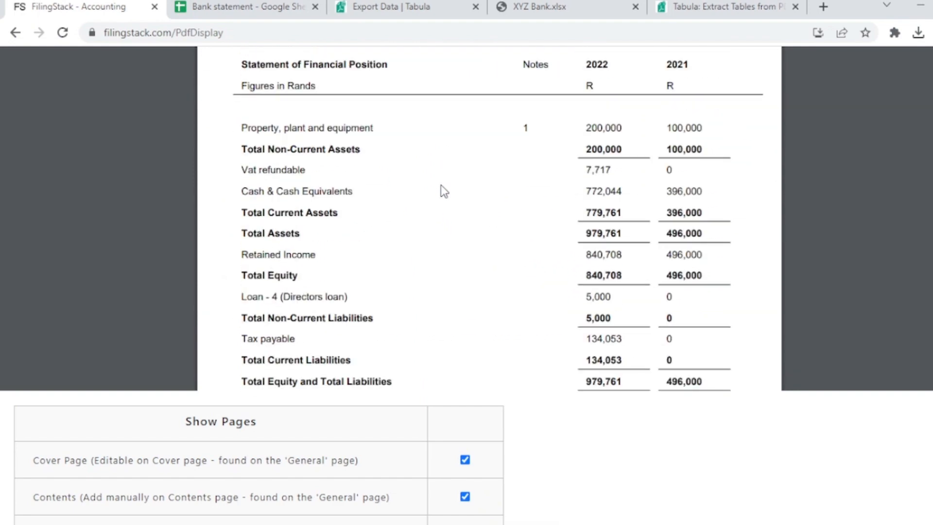
{"action": "scroll", "coordinate": [440, 185], "scroll_direction": "up", "scroll_amount": 9}
{"action": "scroll", "coordinate": [441, 189], "scroll_direction": "up", "scroll_amount": 12}
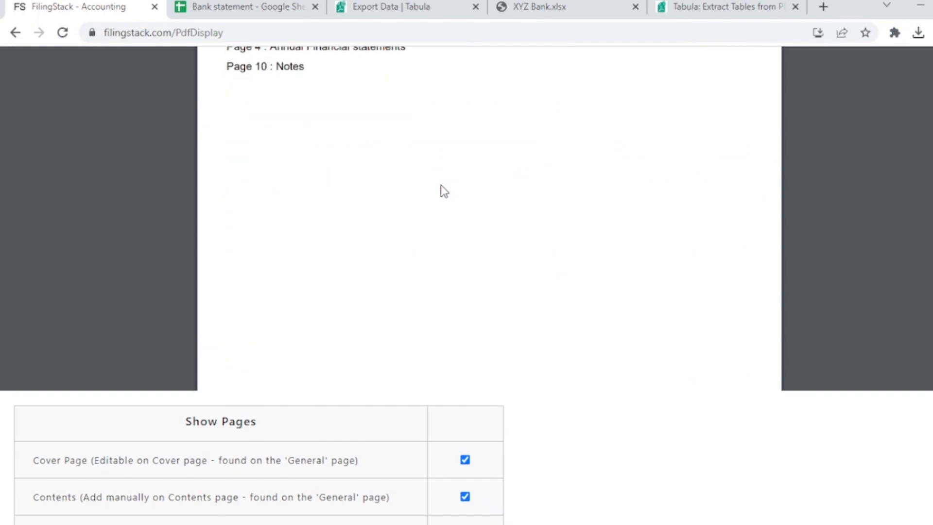
Check the year-end date spacing in the PDF header, and add a space after "ending" in the cover page wording.
{"action": "left_click_drag", "start_coordinate": [470, 262], "coordinate": [560, 262]}
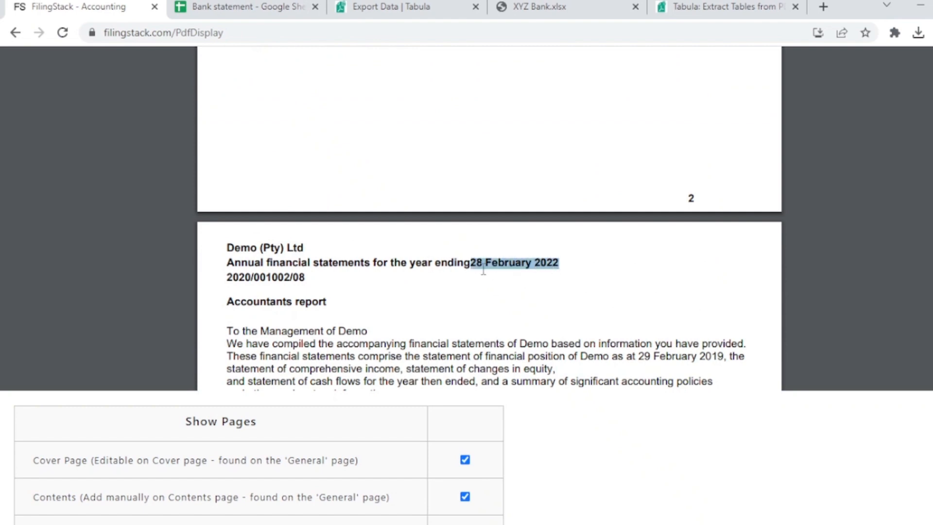
{"action": "scroll", "coordinate": [496, 270], "scroll_direction": "up", "scroll_amount": 10}
{"action": "scroll", "coordinate": [908, 220], "scroll_direction": "up", "scroll_amount": 15}
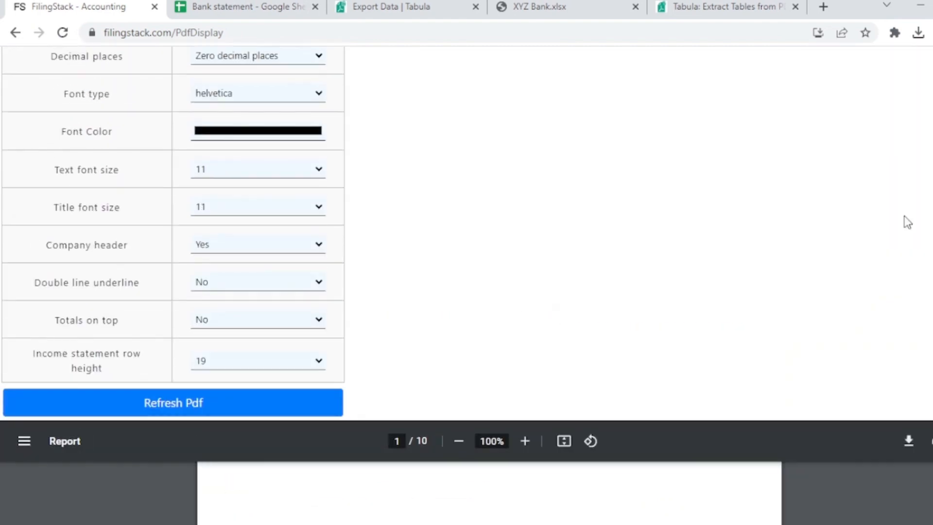
{"action": "left_click", "coordinate": [302, 74]}
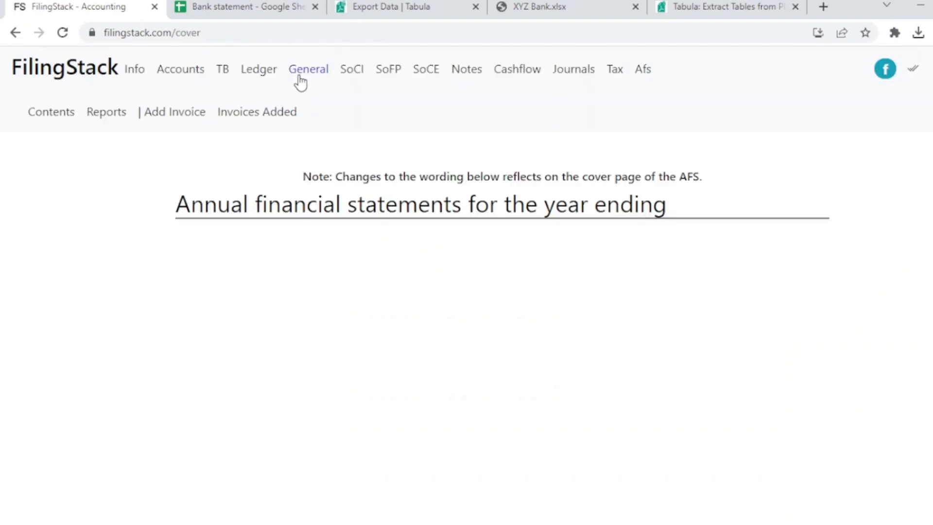
{"action": "left_click", "coordinate": [621, 247]}
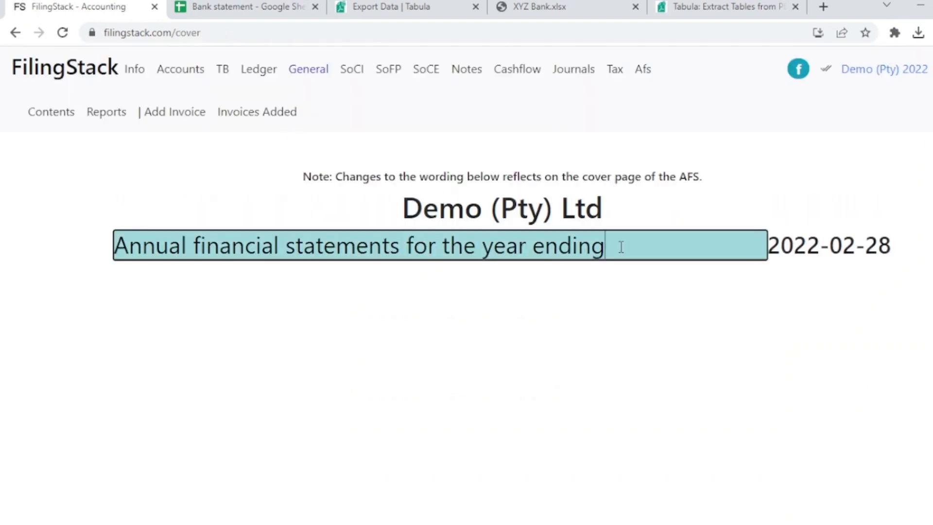
{"action": "left_click", "coordinate": [659, 214]}
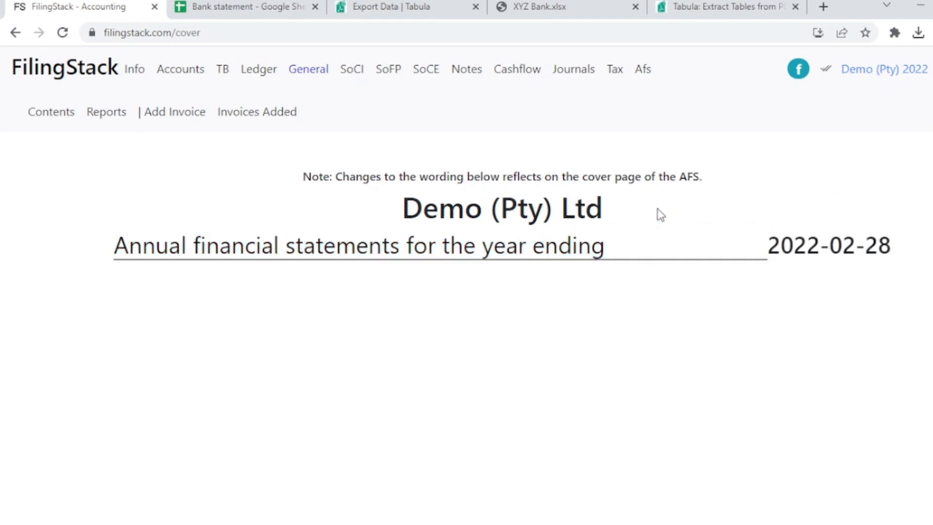
Return to the annual financial statements and check the spacing before 2022-02-28 in the heading above the detailed income statement.
{"action": "left_click", "coordinate": [645, 71]}
{"action": "scroll", "coordinate": [670, 156], "scroll_direction": "down", "scroll_amount": 7}
{"action": "scroll", "coordinate": [677, 203], "scroll_direction": "down", "scroll_amount": 15}
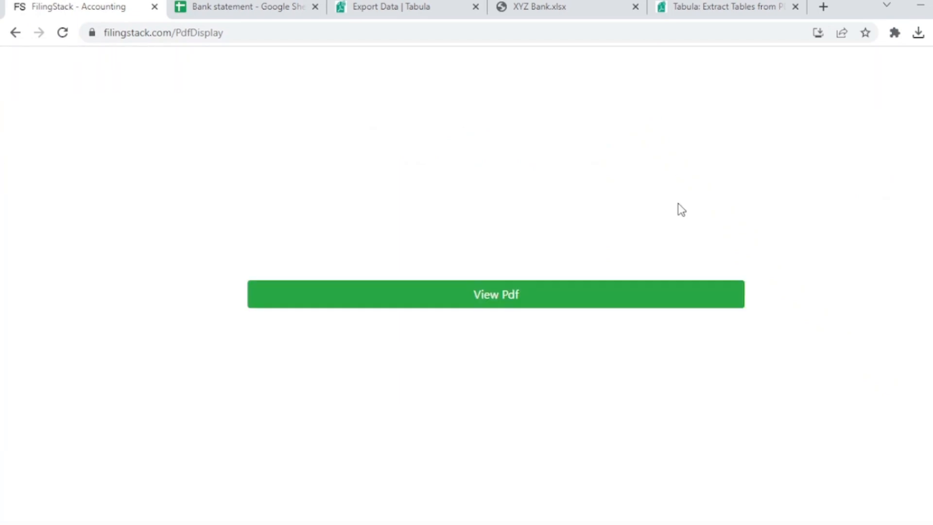
{"action": "scroll", "coordinate": [677, 203], "scroll_direction": "down", "scroll_amount": 5}
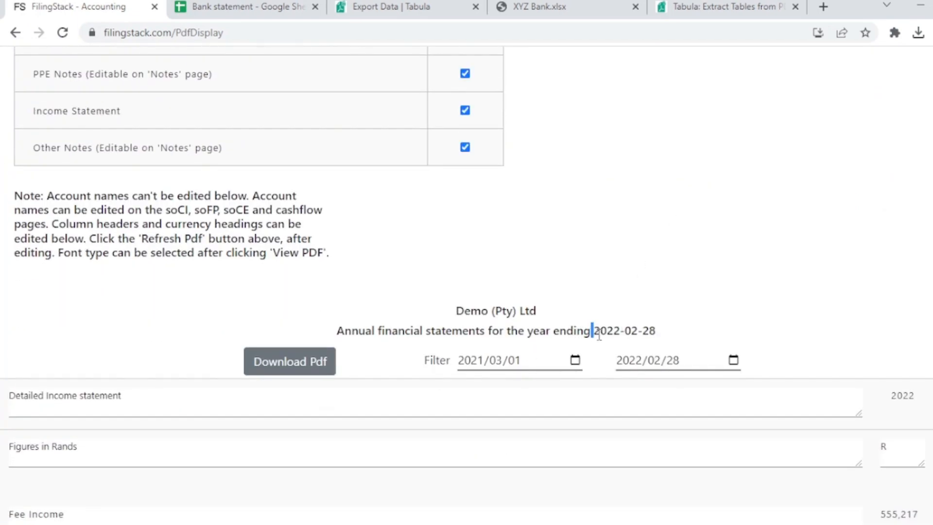
{"action": "left_click_drag", "start_coordinate": [593, 330], "coordinate": [600, 330]}
{"action": "scroll", "coordinate": [583, 242], "scroll_direction": "up", "scroll_amount": 18}
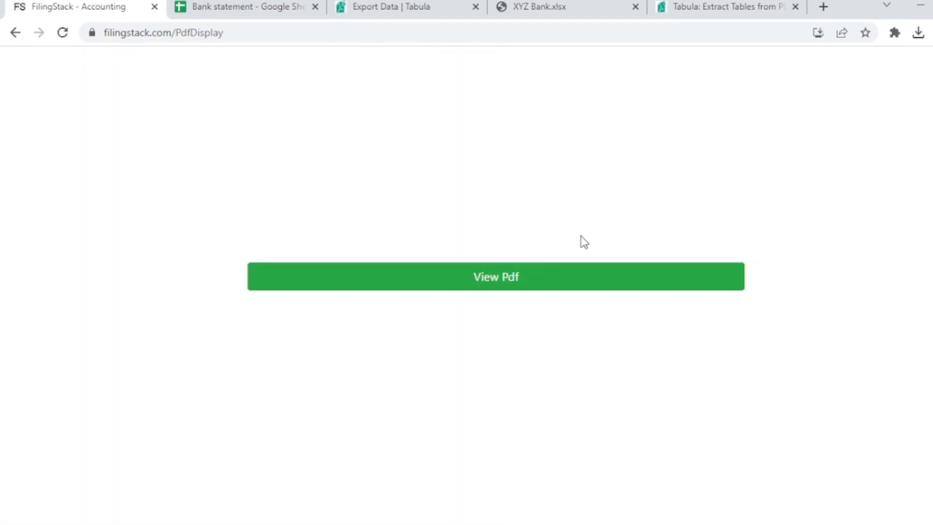
View the PDF again and check the spacing between "ending" and the date in the index page header.
{"action": "left_click", "coordinate": [558, 277]}
{"action": "scroll", "coordinate": [583, 202], "scroll_direction": "down", "scroll_amount": 5}
{"action": "scroll", "coordinate": [593, 246], "scroll_direction": "down", "scroll_amount": 10}
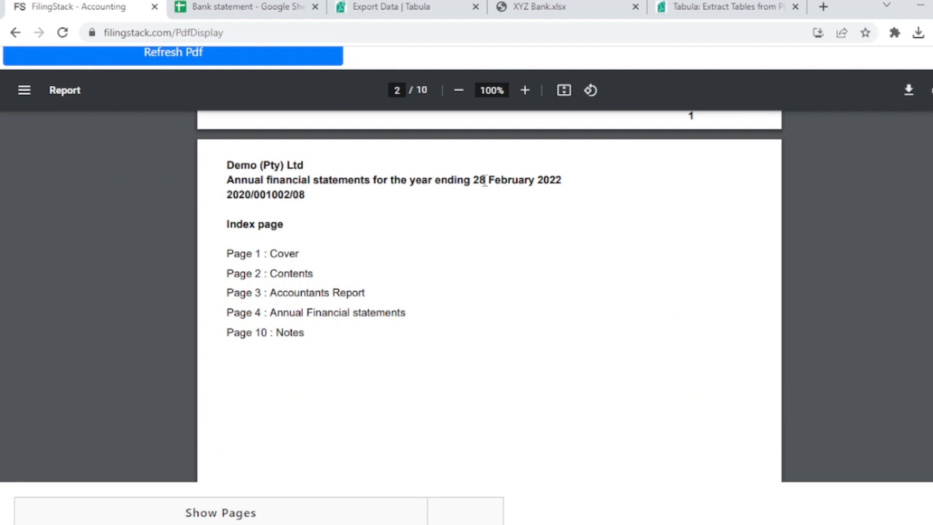
{"action": "left_click_drag", "start_coordinate": [476, 181], "coordinate": [528, 182]}
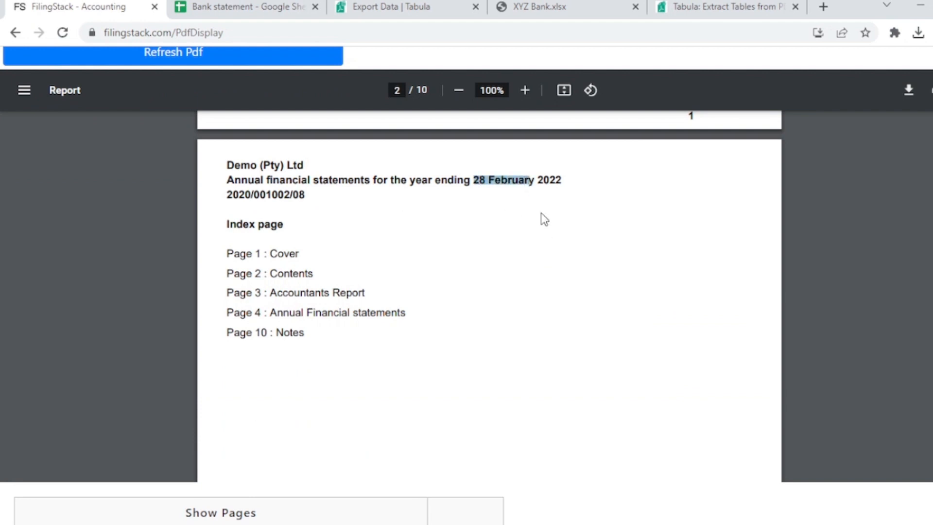
{"action": "left_click", "coordinate": [473, 186]}
{"action": "left_click_drag", "start_coordinate": [475, 182], "coordinate": [466, 186]}
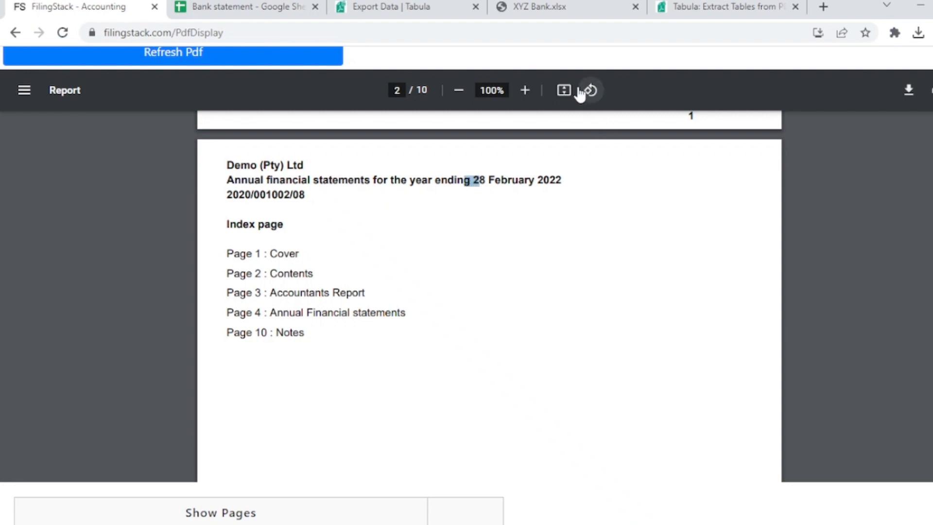
Open the FilingStack home page in a separate browser tab and review the application documentation down to the training videos.
{"action": "scroll", "coordinate": [578, 90], "scroll_direction": "up", "scroll_amount": 10}
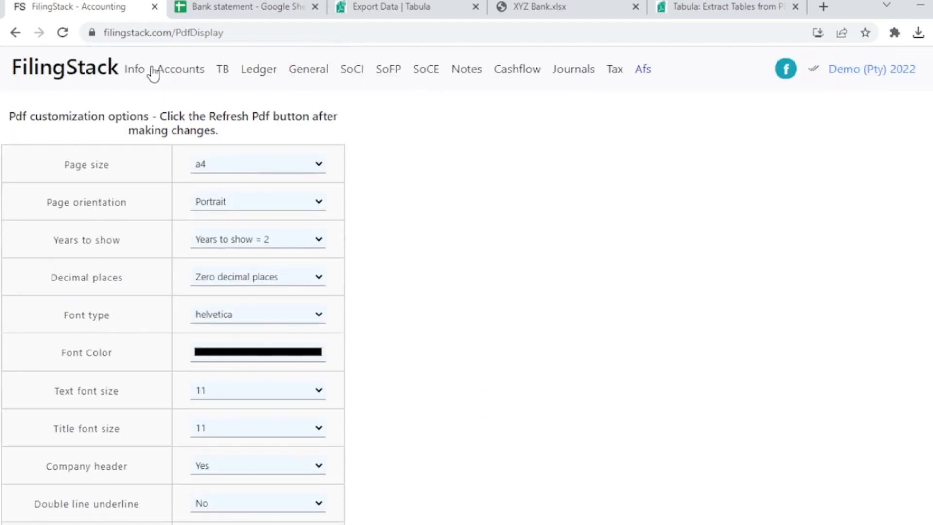
{"action": "middle_click", "coordinate": [113, 70]}
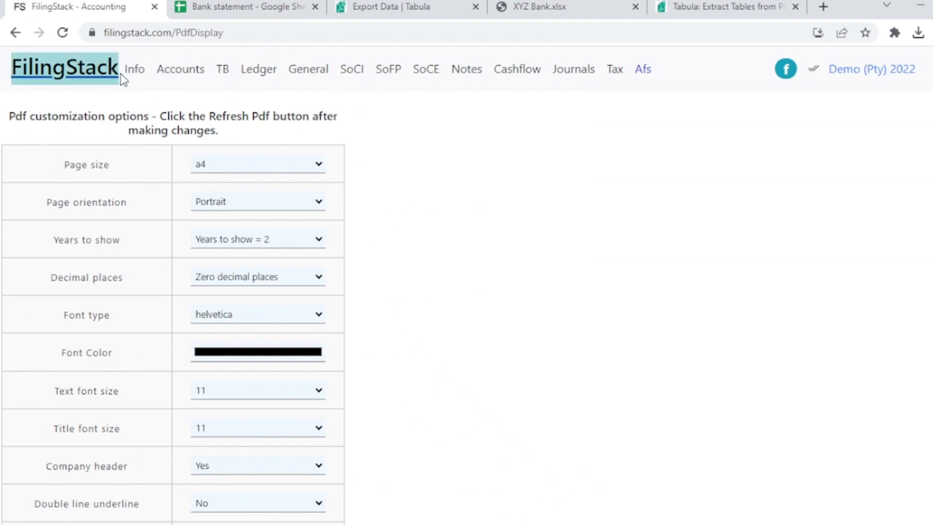
{"action": "left_click", "coordinate": [214, 7]}
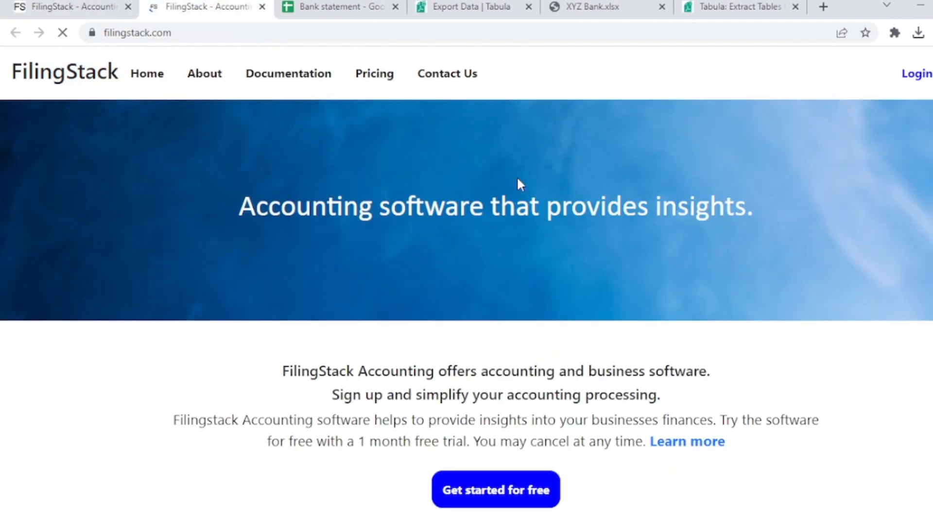
{"action": "left_click", "coordinate": [303, 72]}
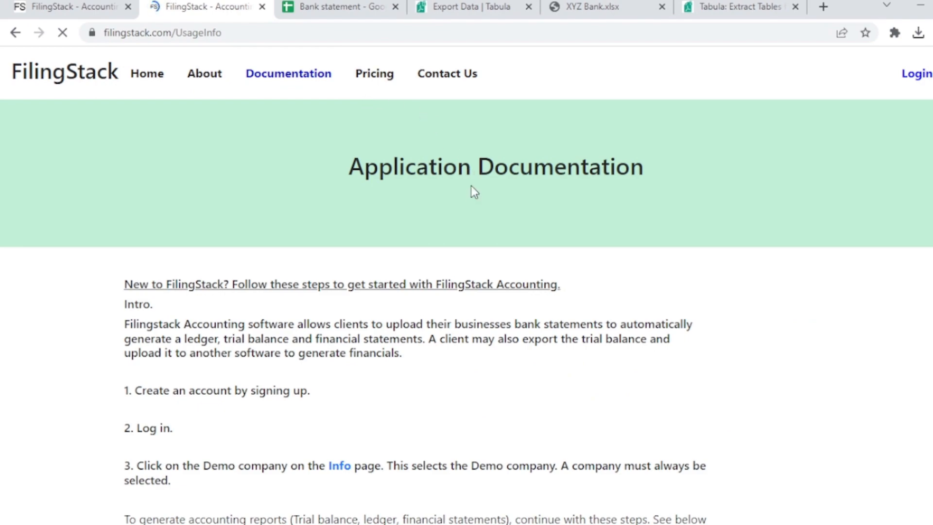
{"action": "scroll", "coordinate": [471, 186], "scroll_direction": "down", "scroll_amount": 12}
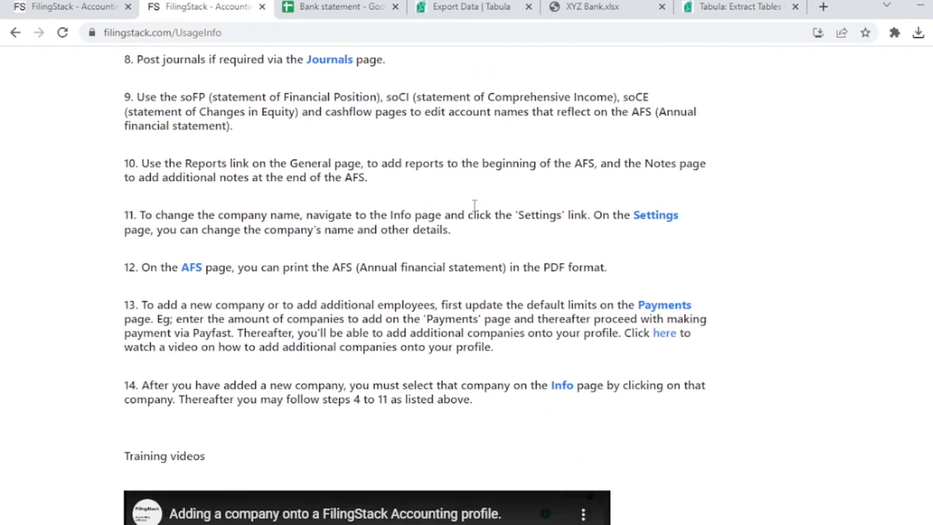
{"action": "scroll", "coordinate": [474, 204], "scroll_direction": "down", "scroll_amount": 3}
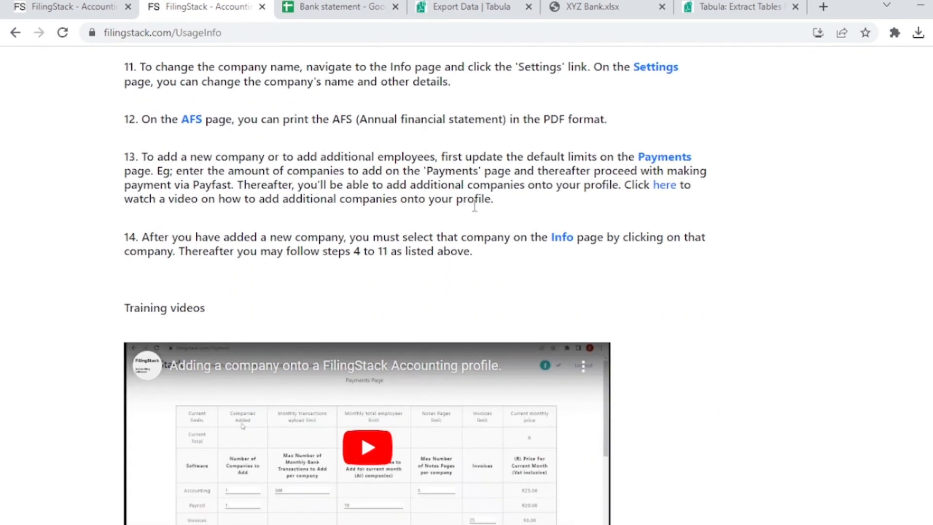